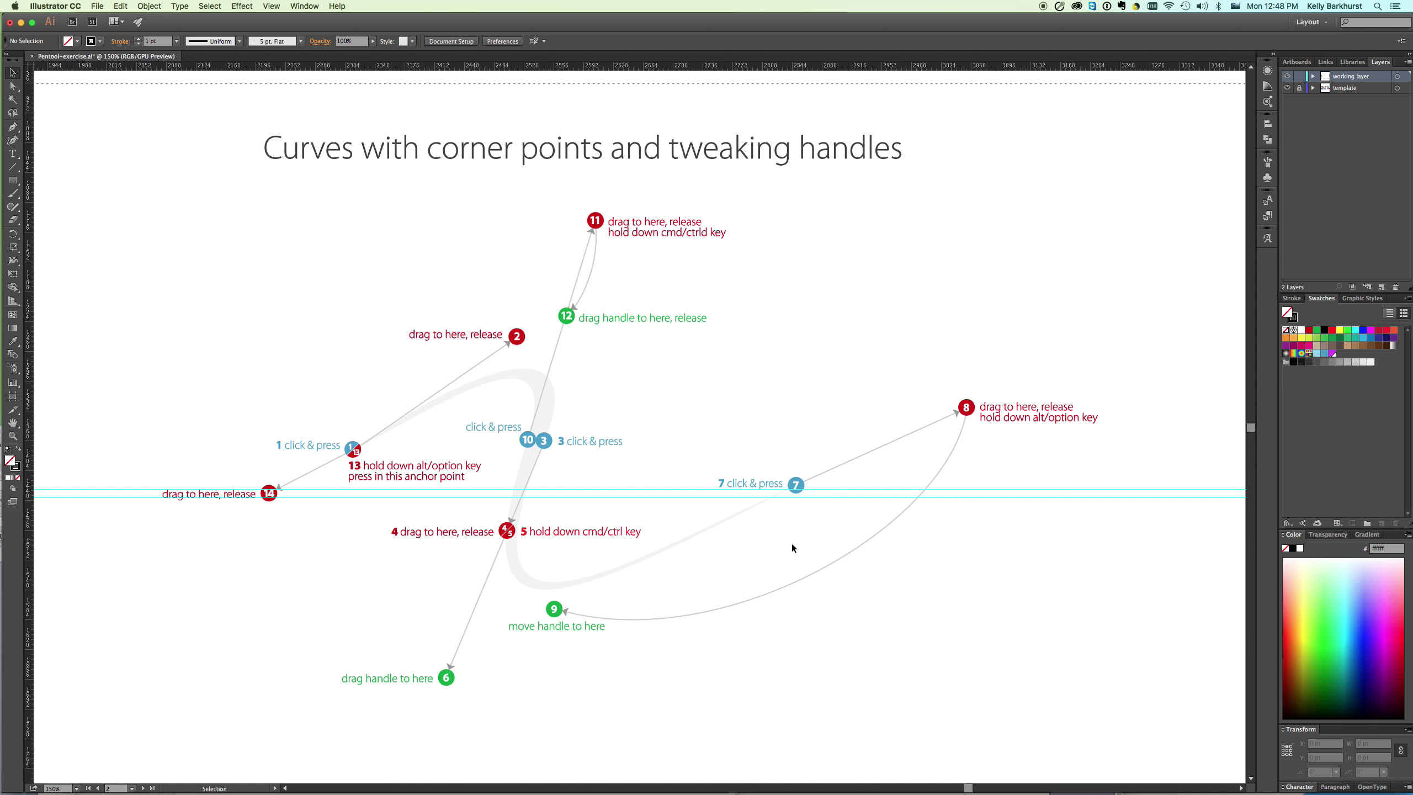
Step: Start a path with the Pen tool at marker 1 and pull its direction handle to marker 2
left_click_drag(776, 559, 785, 539)
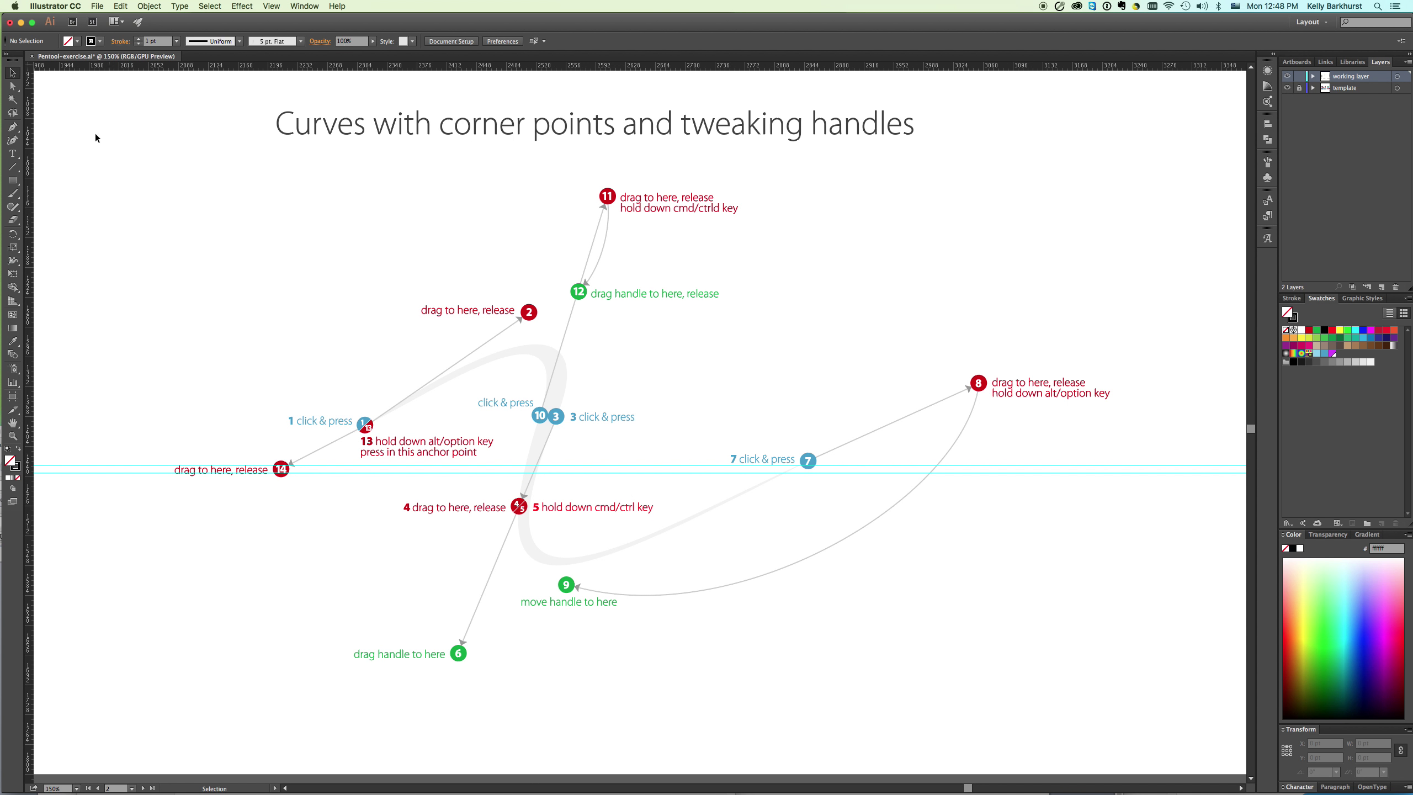
left_click(13, 128)
left_click(367, 428)
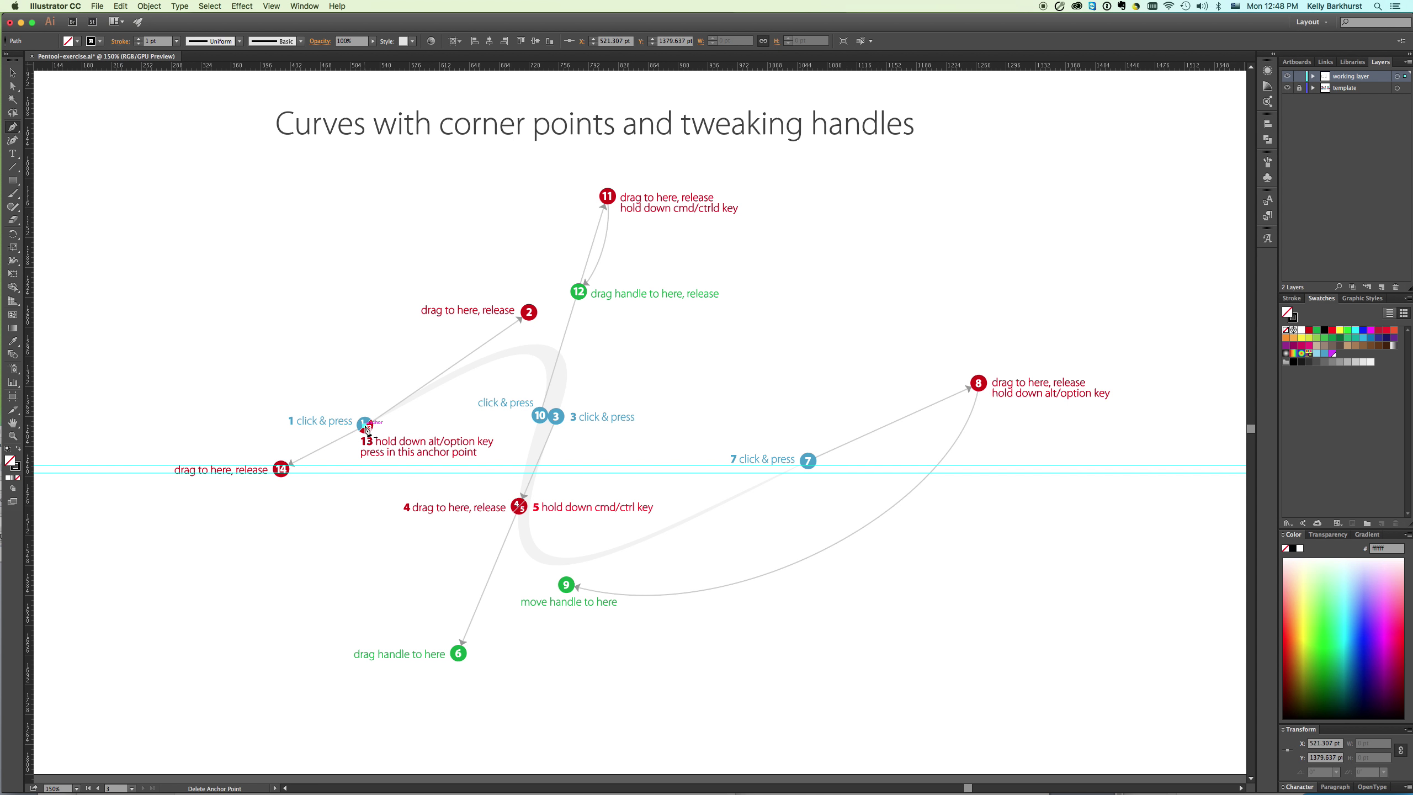
key("alt")
left_click_drag(366, 427, 207, 534)
left_click_drag(365, 426, 522, 318)
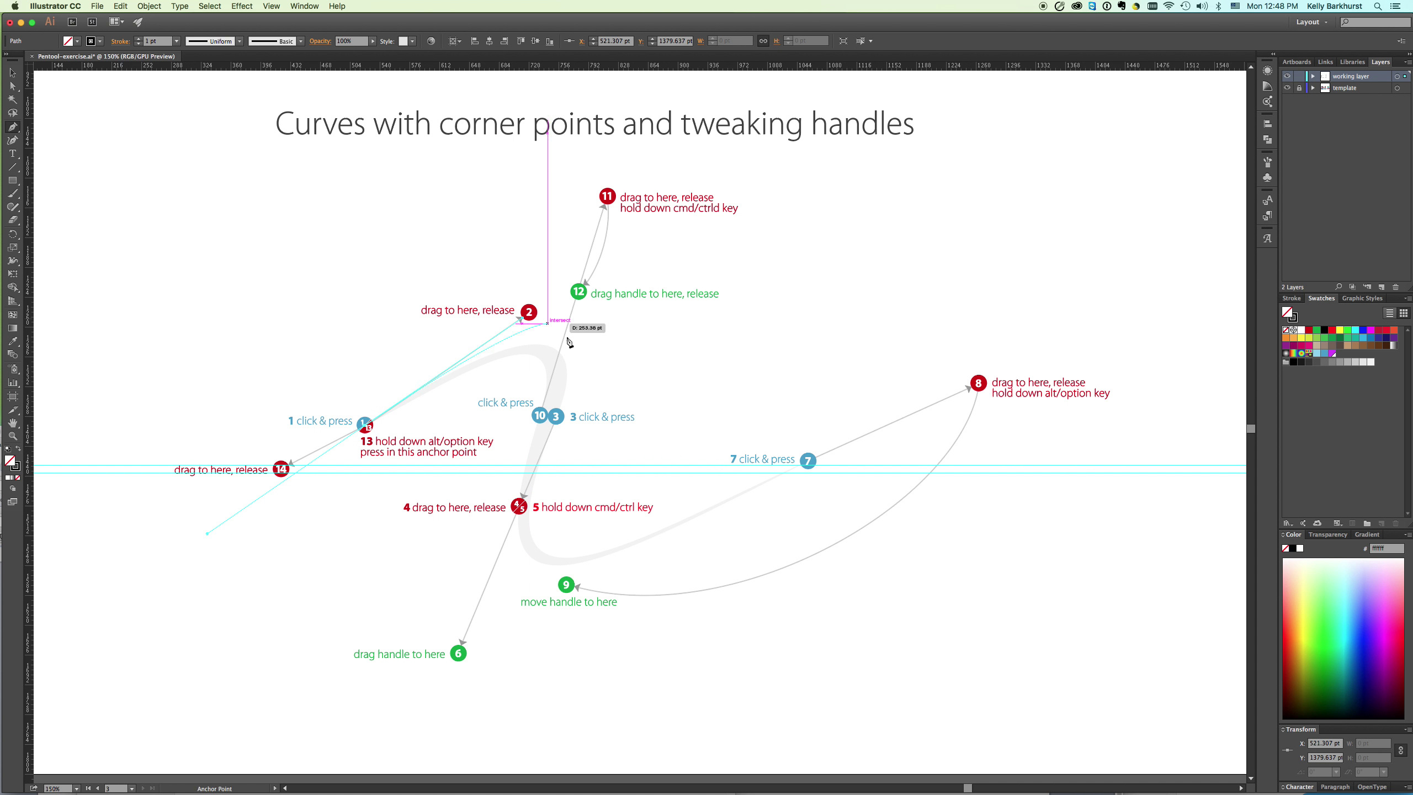
Step: Add a smooth anchor at marker 3 with its handle at marker 4, and extend that handle to marker 6
left_click(556, 417)
left_click_drag(556, 417, 518, 515)
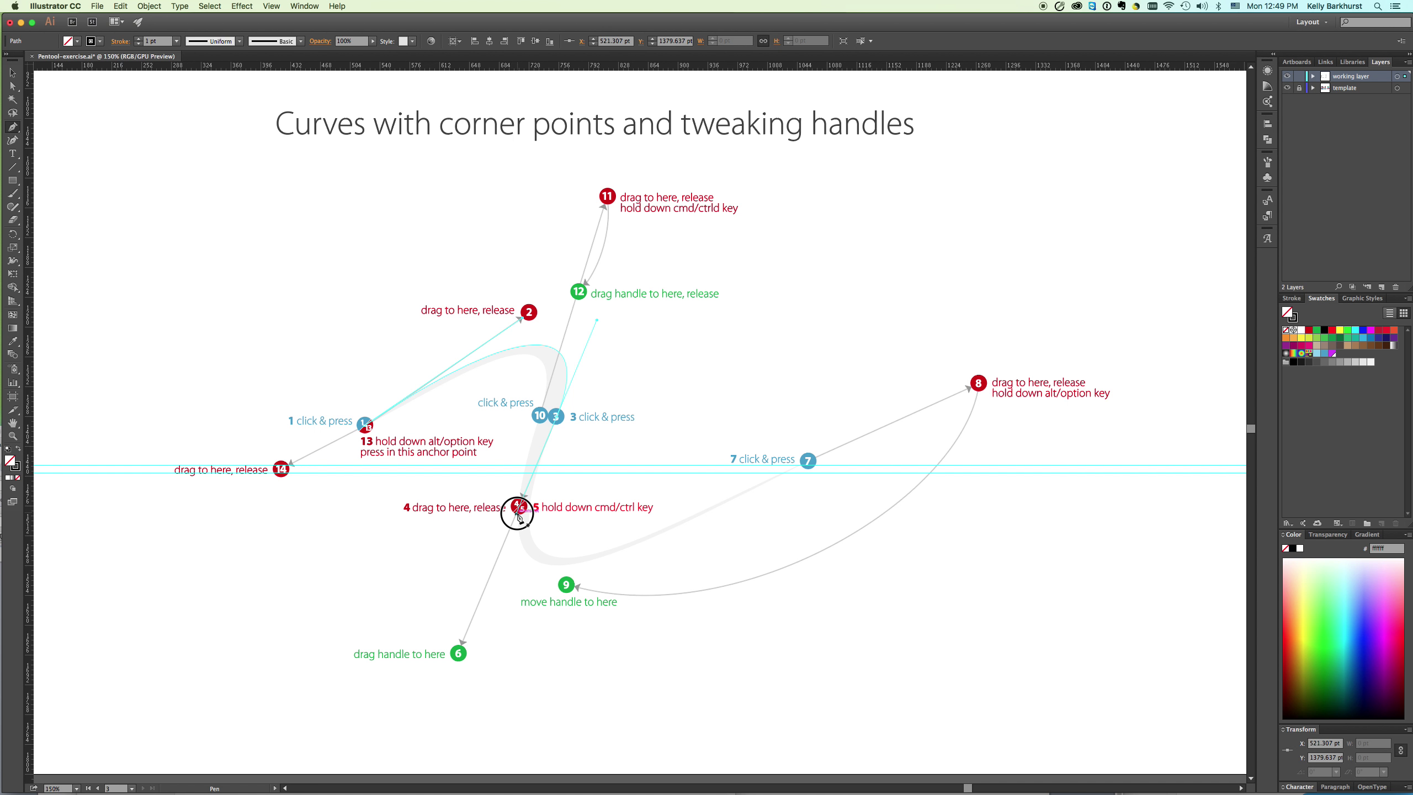
left_click_drag(519, 516, 522, 518)
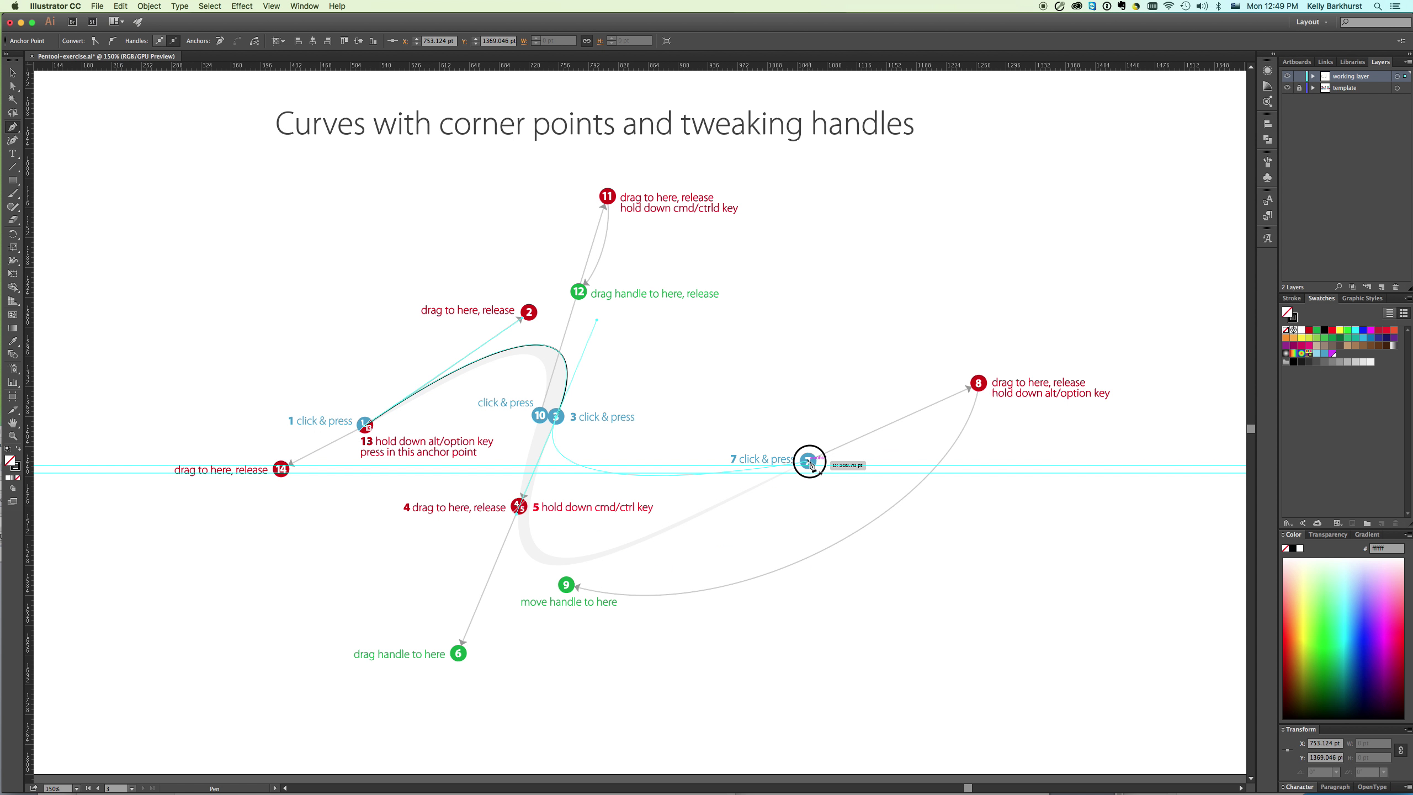
left_click_drag(809, 461, 1153, 269)
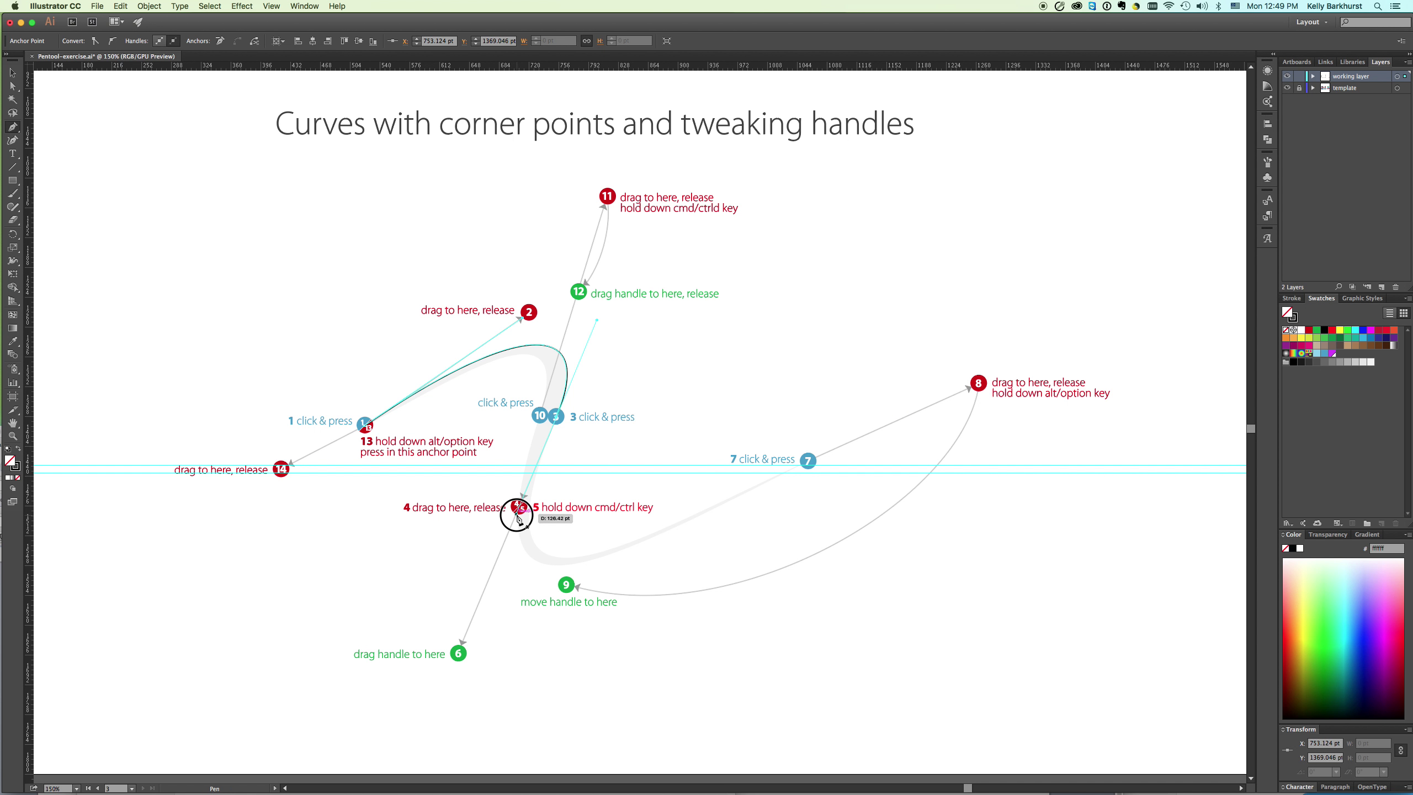
left_click_drag(518, 510, 460, 654)
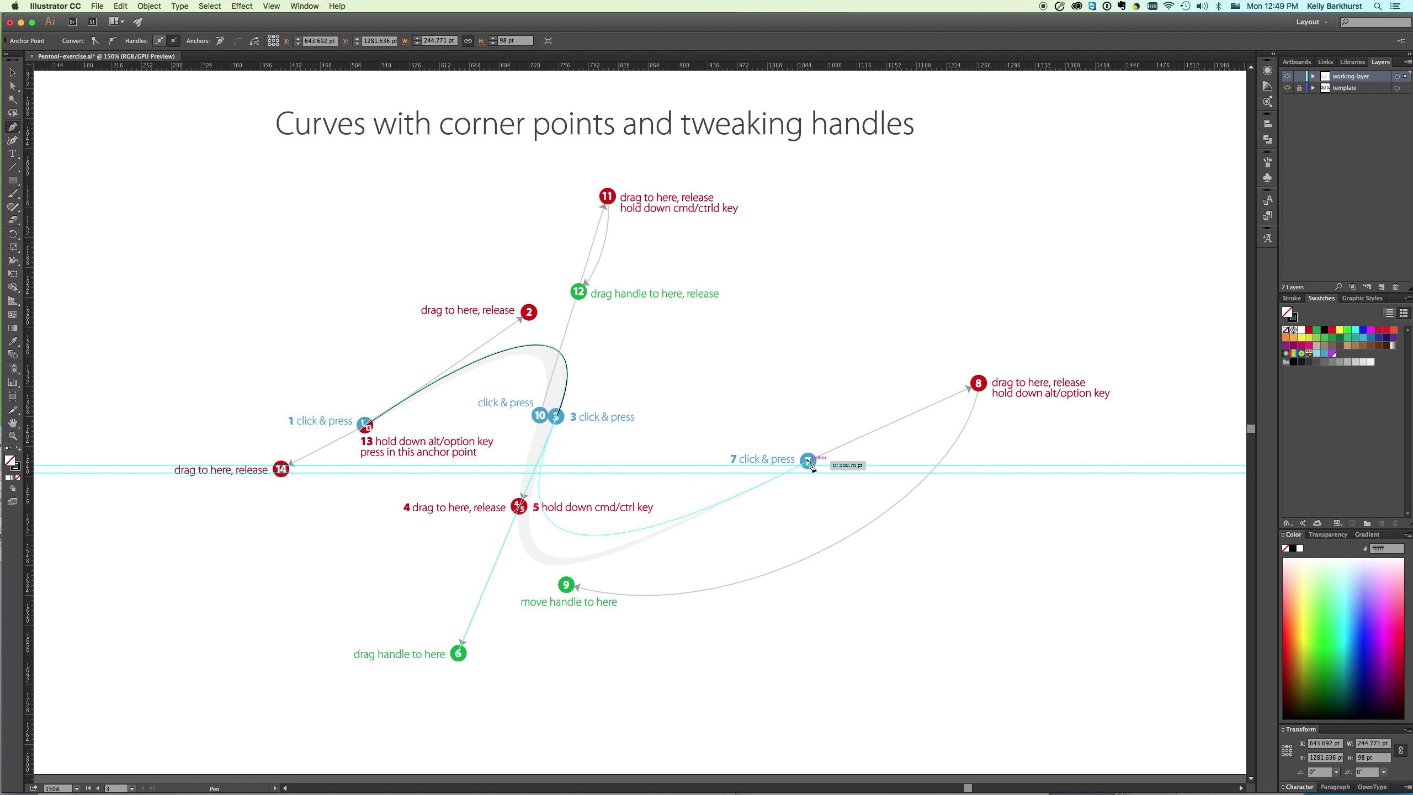
Step: Add an anchor at marker 7 with its handle at marker 8, and swing the outgoing handle independently to marker 9
left_click_drag(809, 463, 976, 389)
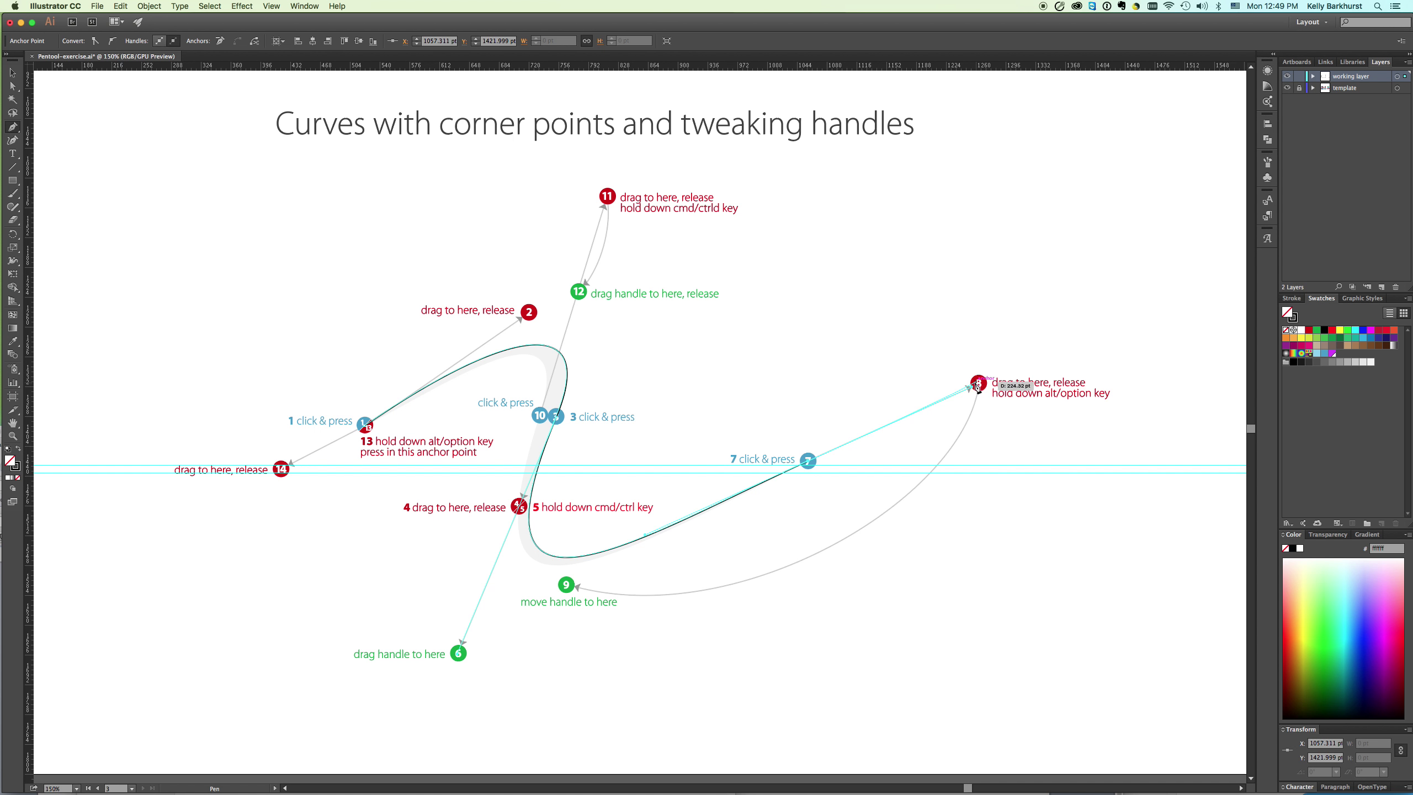
key("alt")
left_click_drag(972, 388, 570, 589)
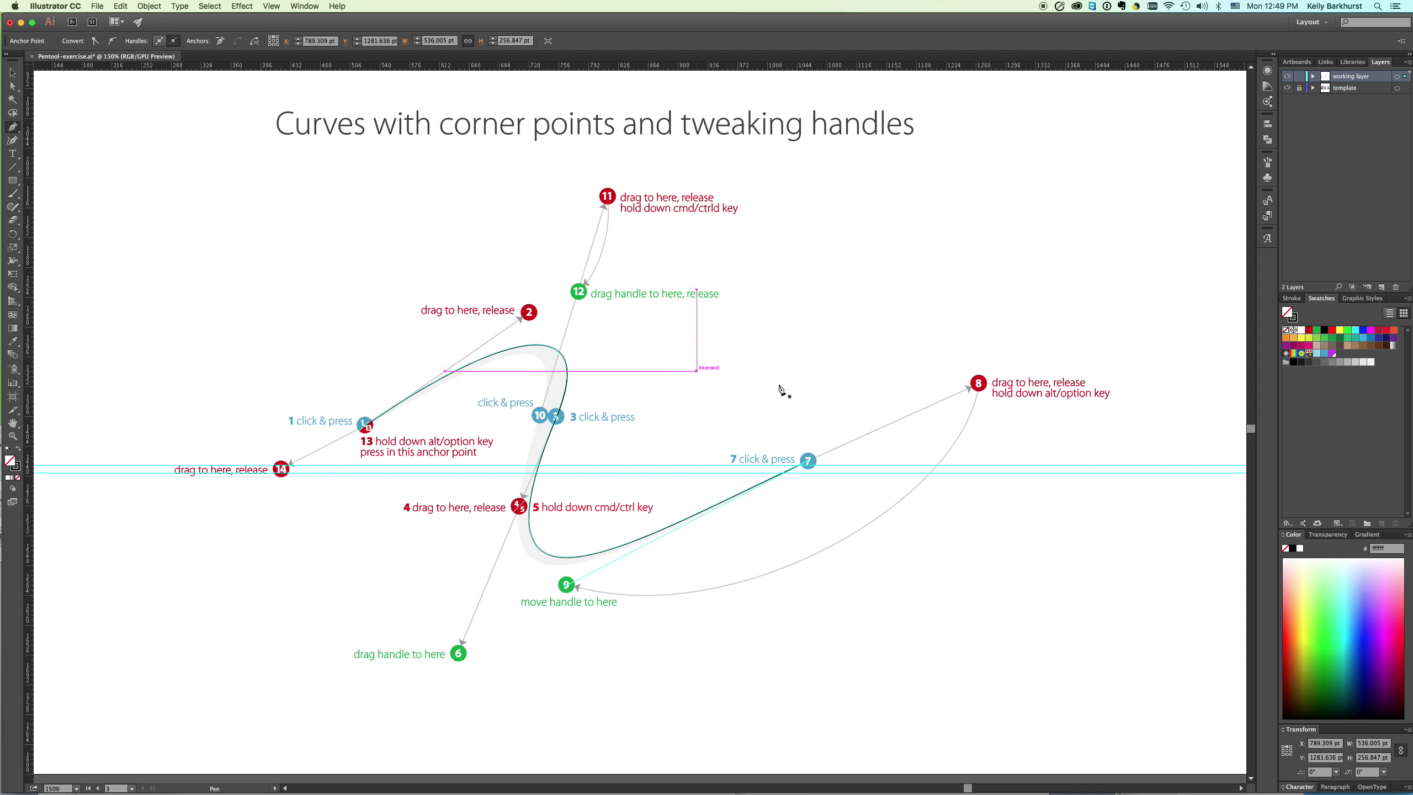
Step: Try drawing the return segment to marker 10 after retracting the outgoing handle at marker 7, and undo it
left_click(808, 462)
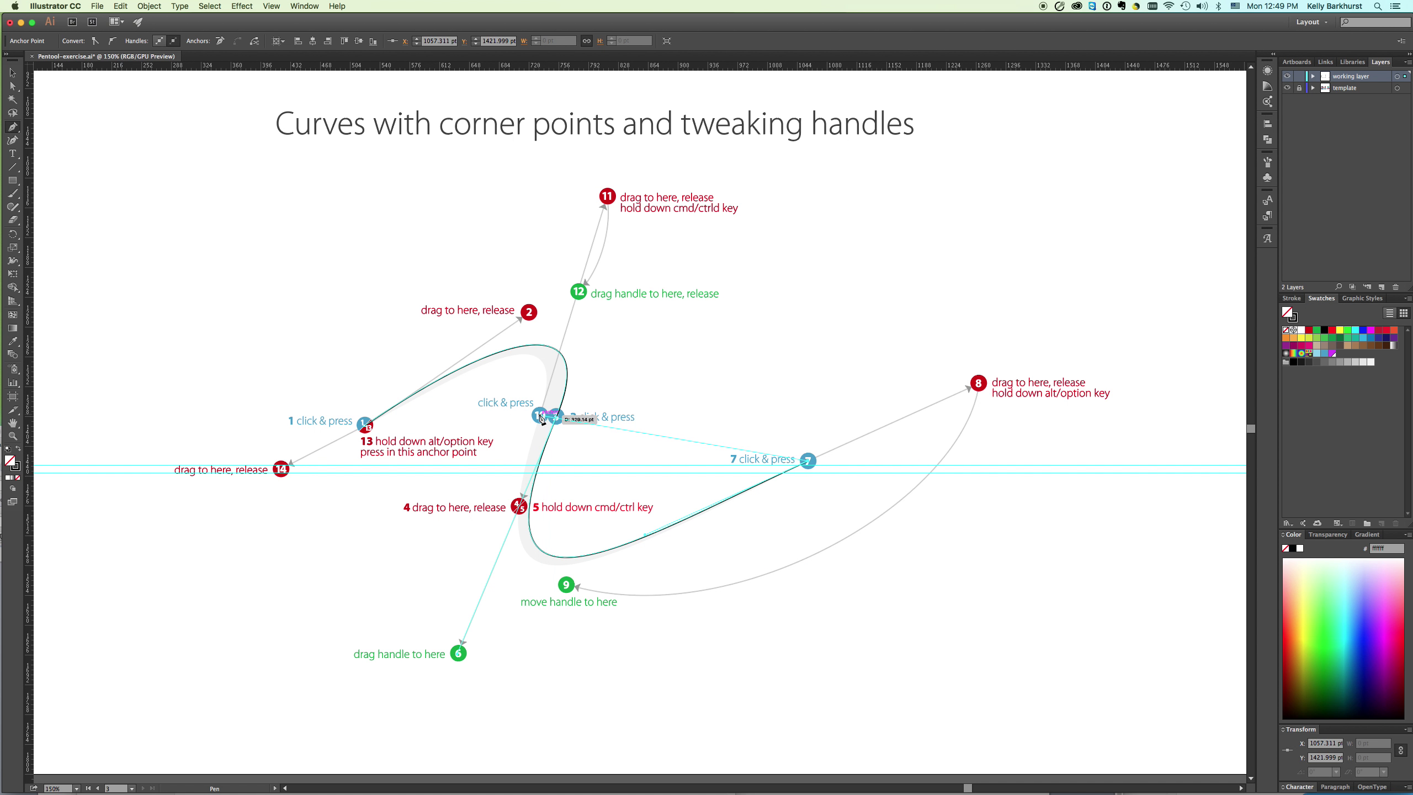
left_click_drag(541, 419, 675, 107)
key("super")
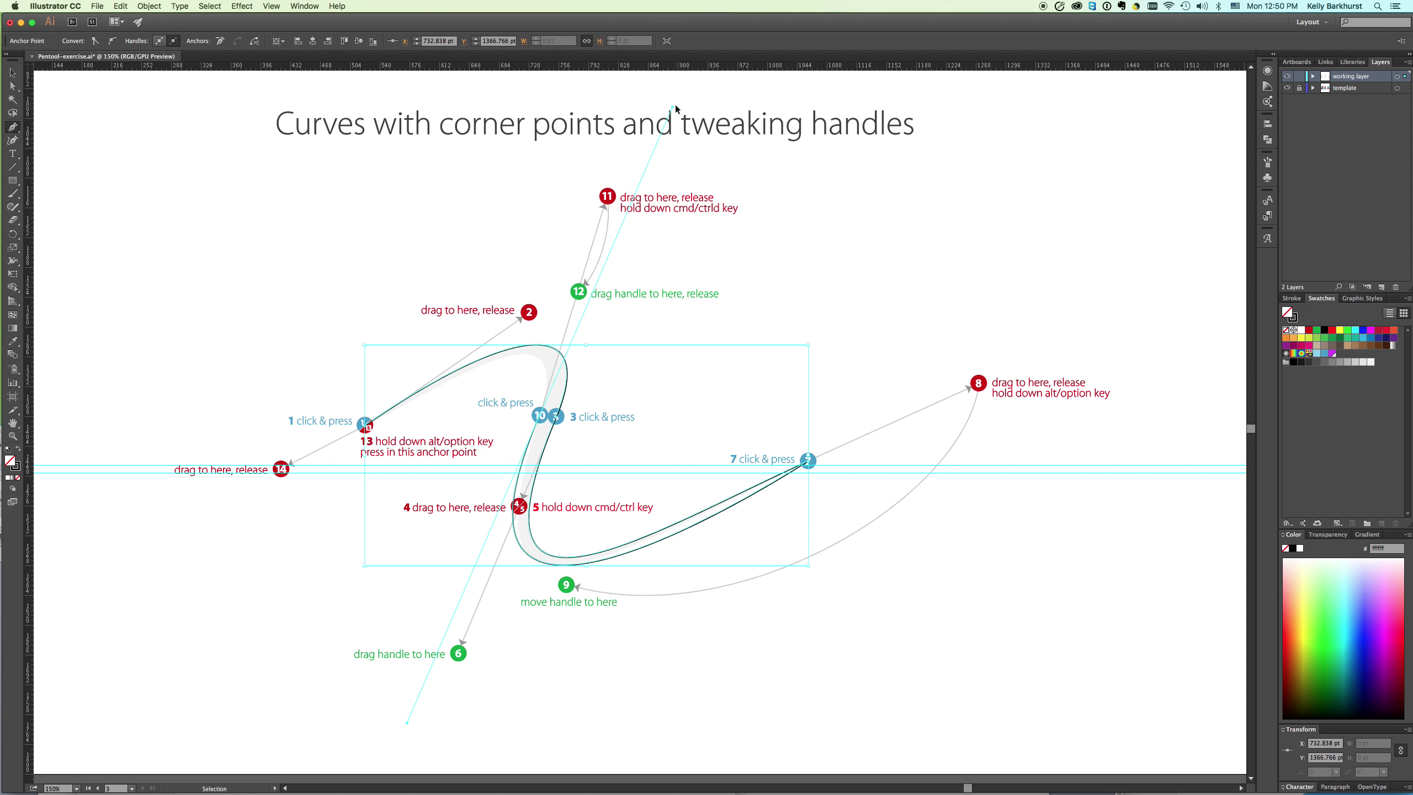
key("super+z")
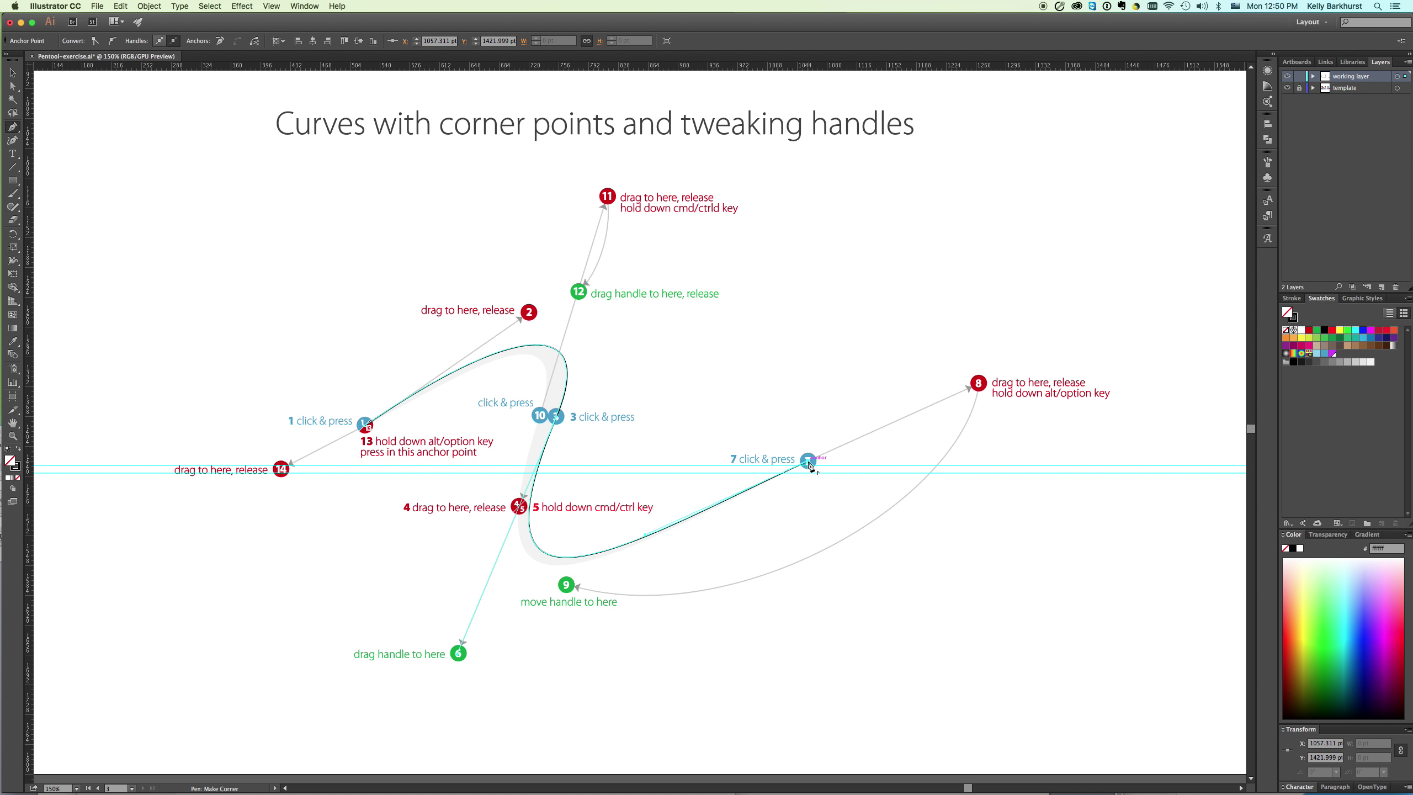
Step: Pull the outgoing handle of the marker 7 anchor to marker 9, and add an anchor at marker 10 with its handle shortened from marker 11 to 12
left_click(809, 464)
mouse_move(809, 464)
left_mouse_down()
mouse_move(861, 422)
mouse_move(982, 384)
mouse_move(975, 413)
mouse_move(731, 584)
mouse_move(567, 585)
left_mouse_up()
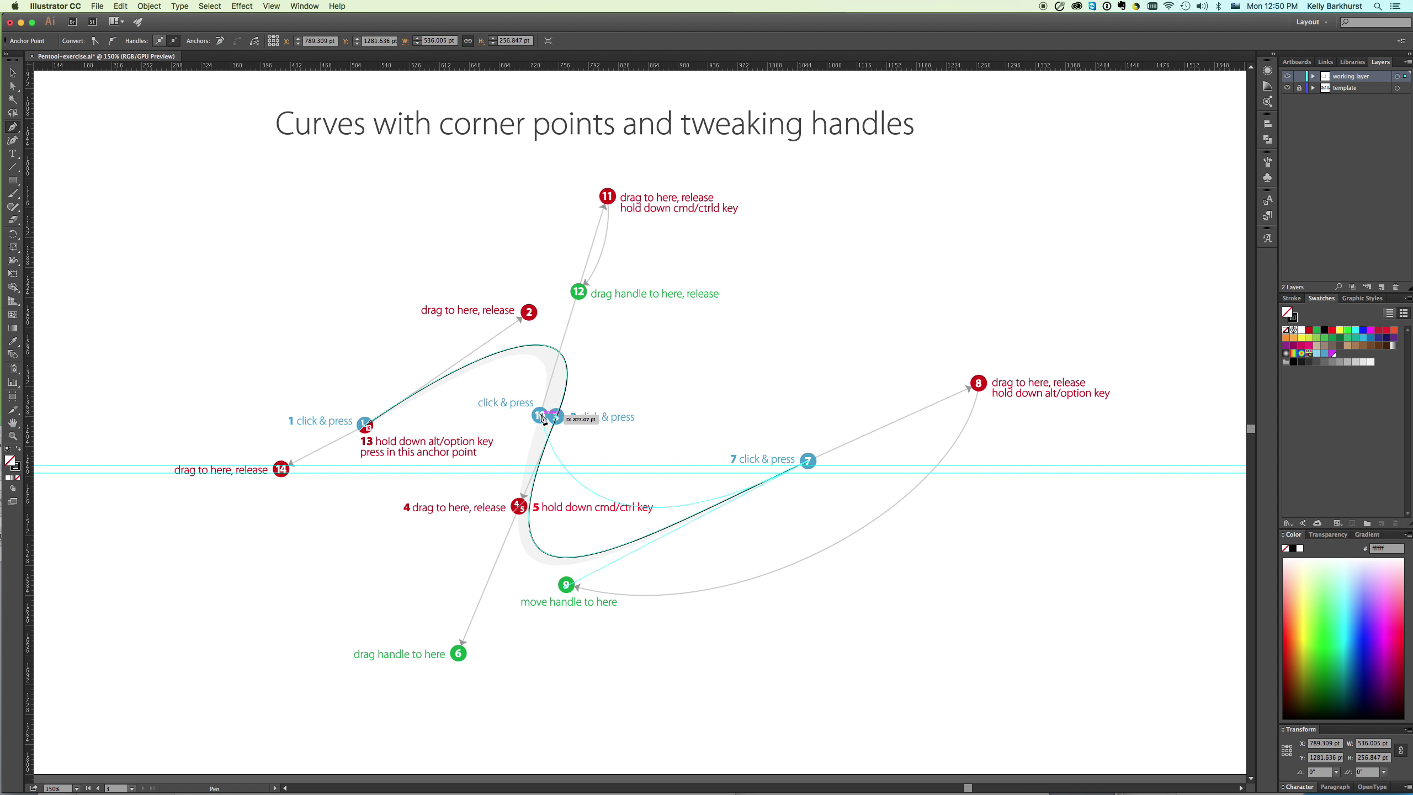
mouse_move(543, 417)
left_mouse_down()
mouse_move(615, 250)
mouse_move(611, 212)
mouse_move(626, 207)
mouse_move(606, 203)
left_mouse_up()
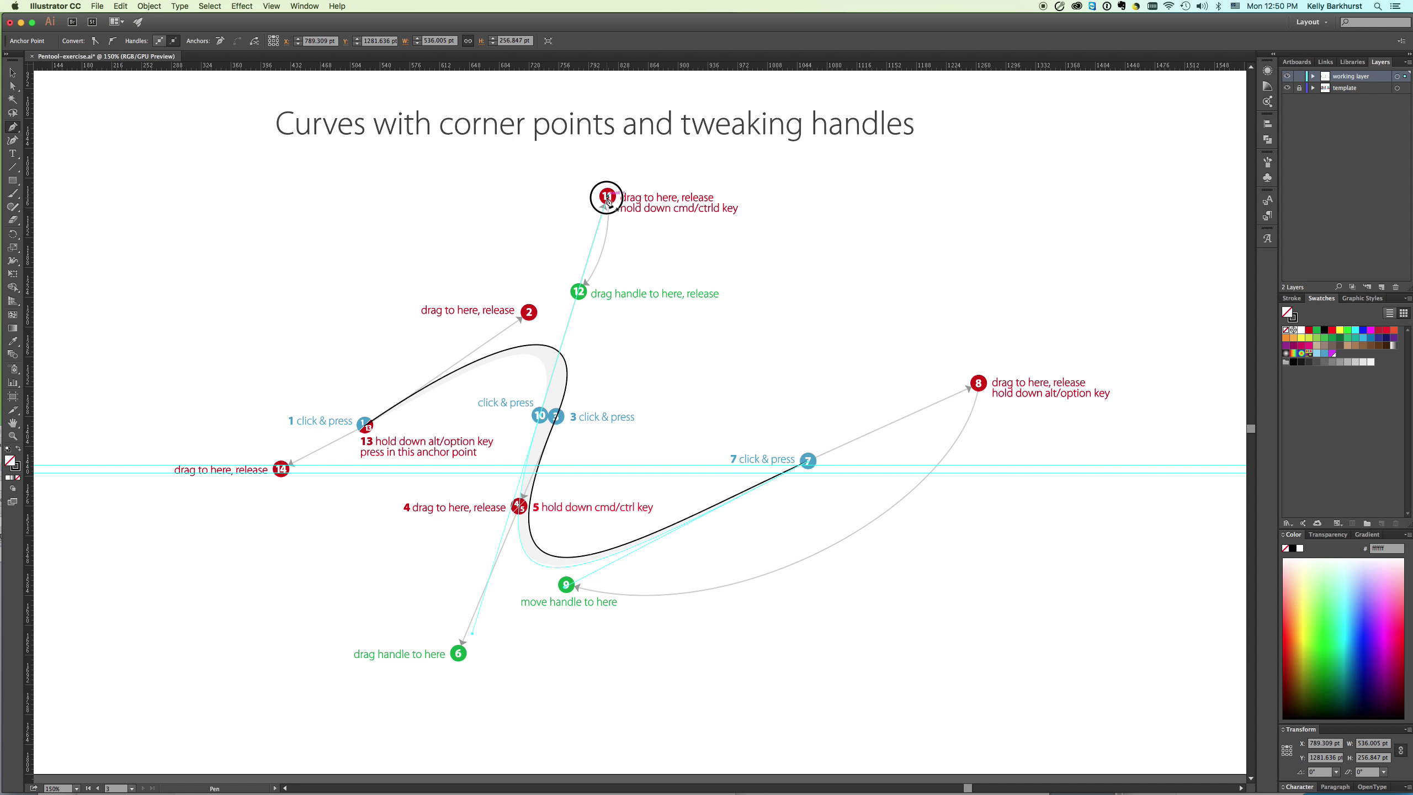
left_click_drag(608, 198, 606, 199)
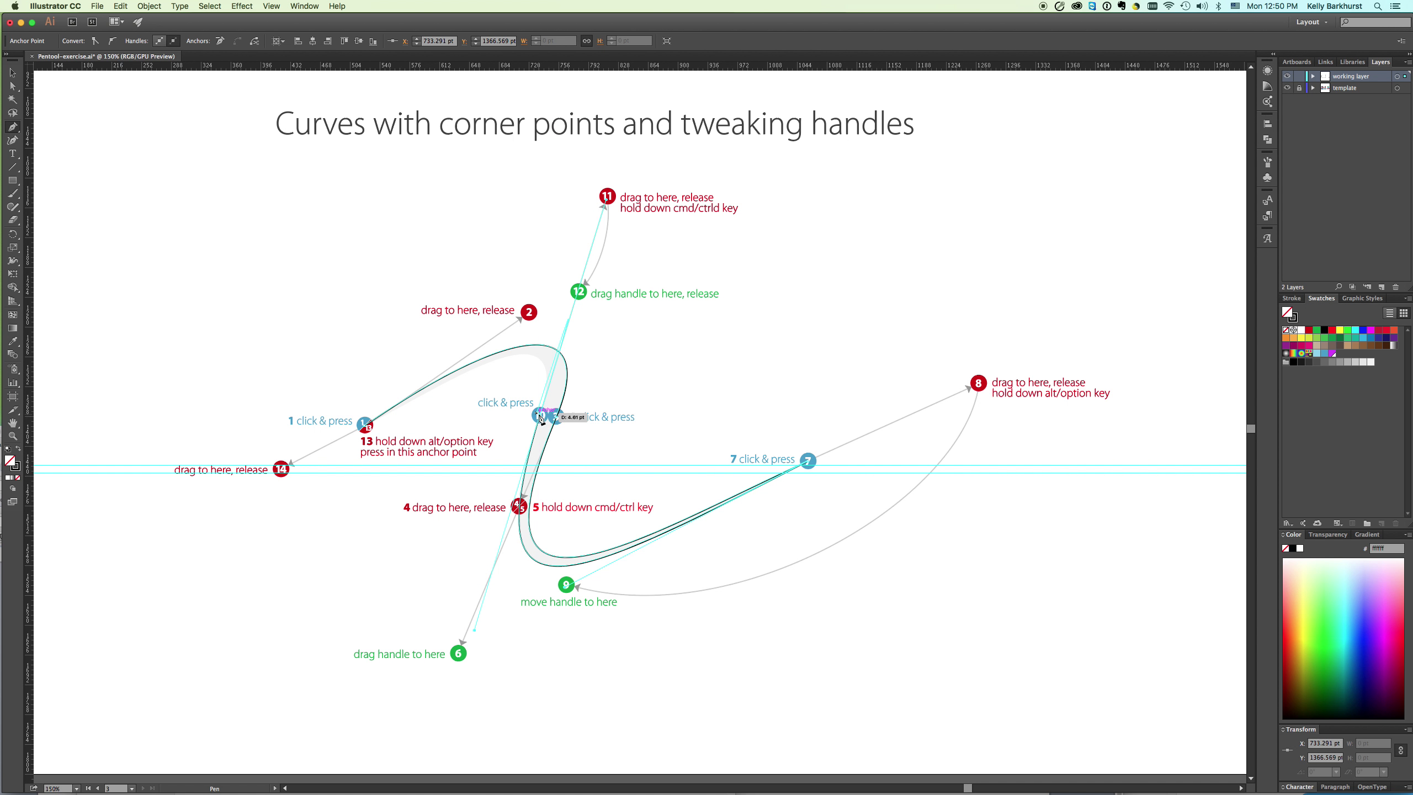
left_click_drag(607, 202, 579, 292)
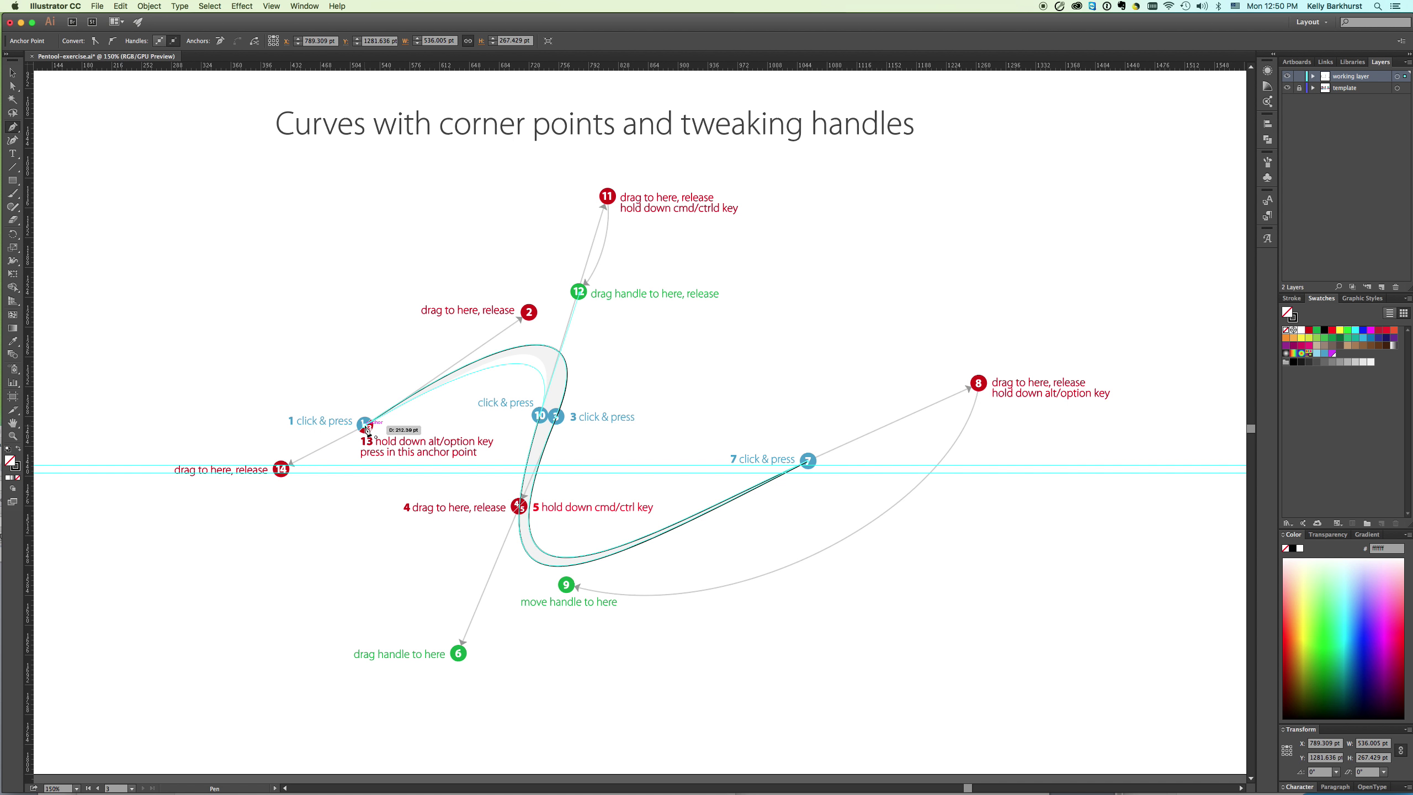
Step: Close the path at the starting anchor on marker 1, shaping only the inner curve's handle to follow the template
mouse_move(365, 426)
left_mouse_down()
mouse_move(333, 438)
mouse_move(374, 422)
mouse_move(371, 410)
left_mouse_up()
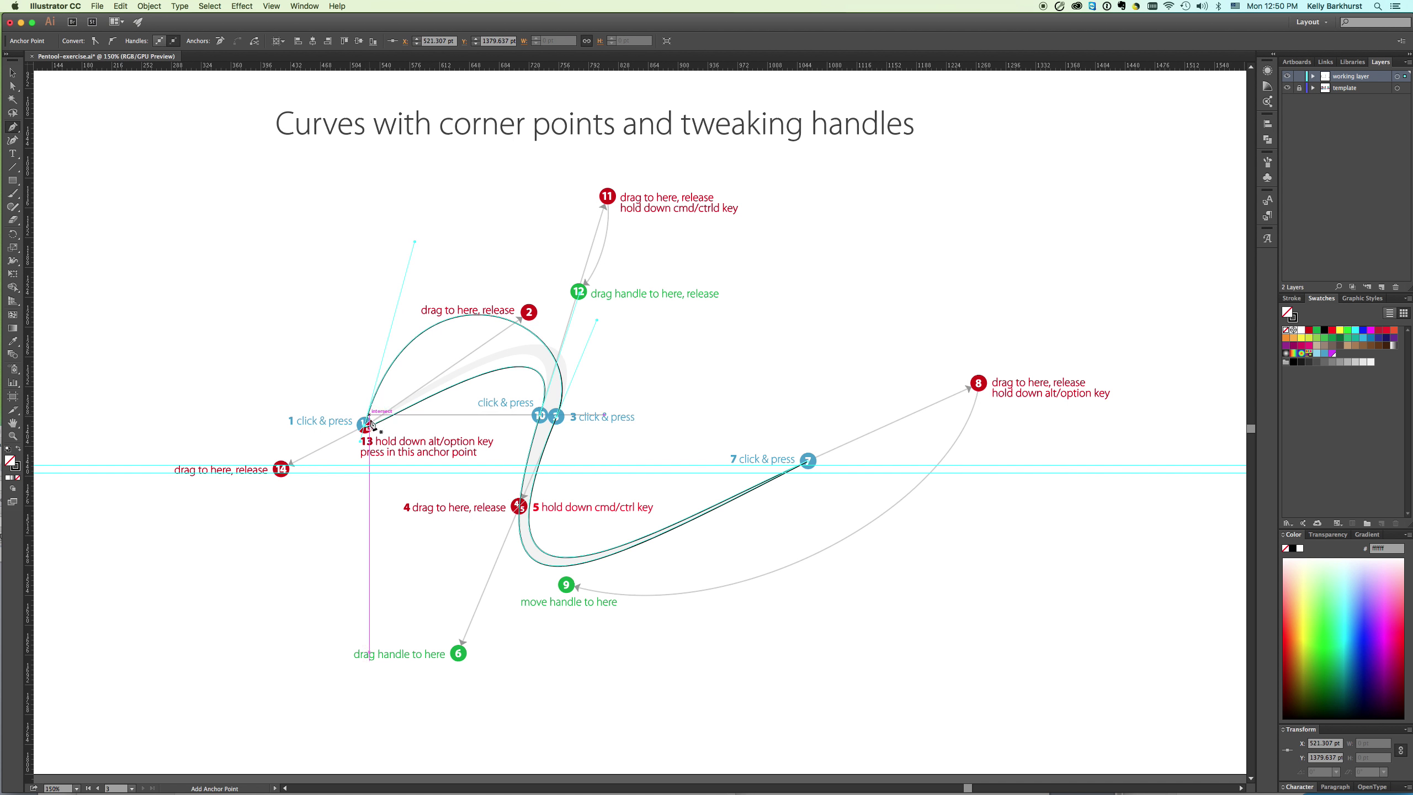
left_click(371, 431, "alt")
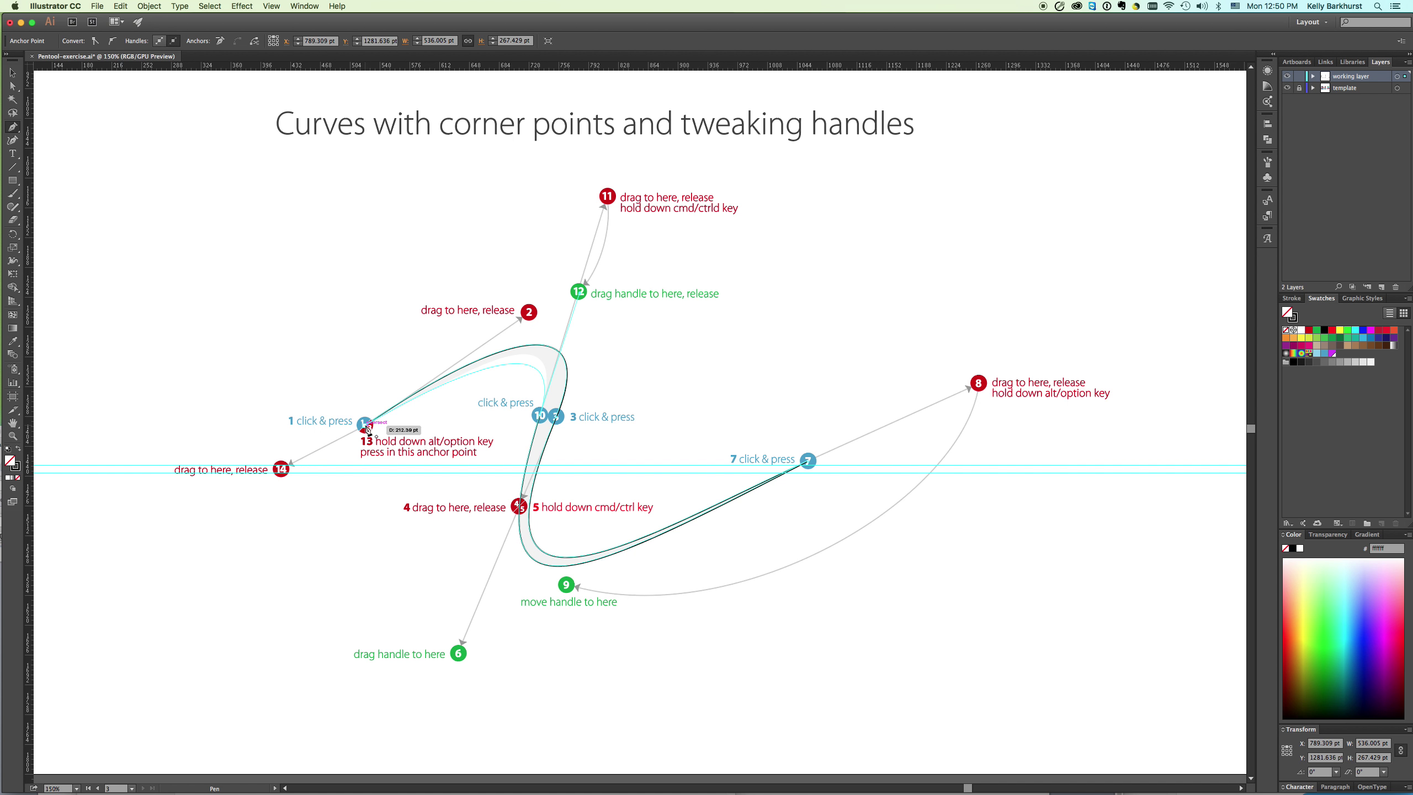
left_click(366, 428)
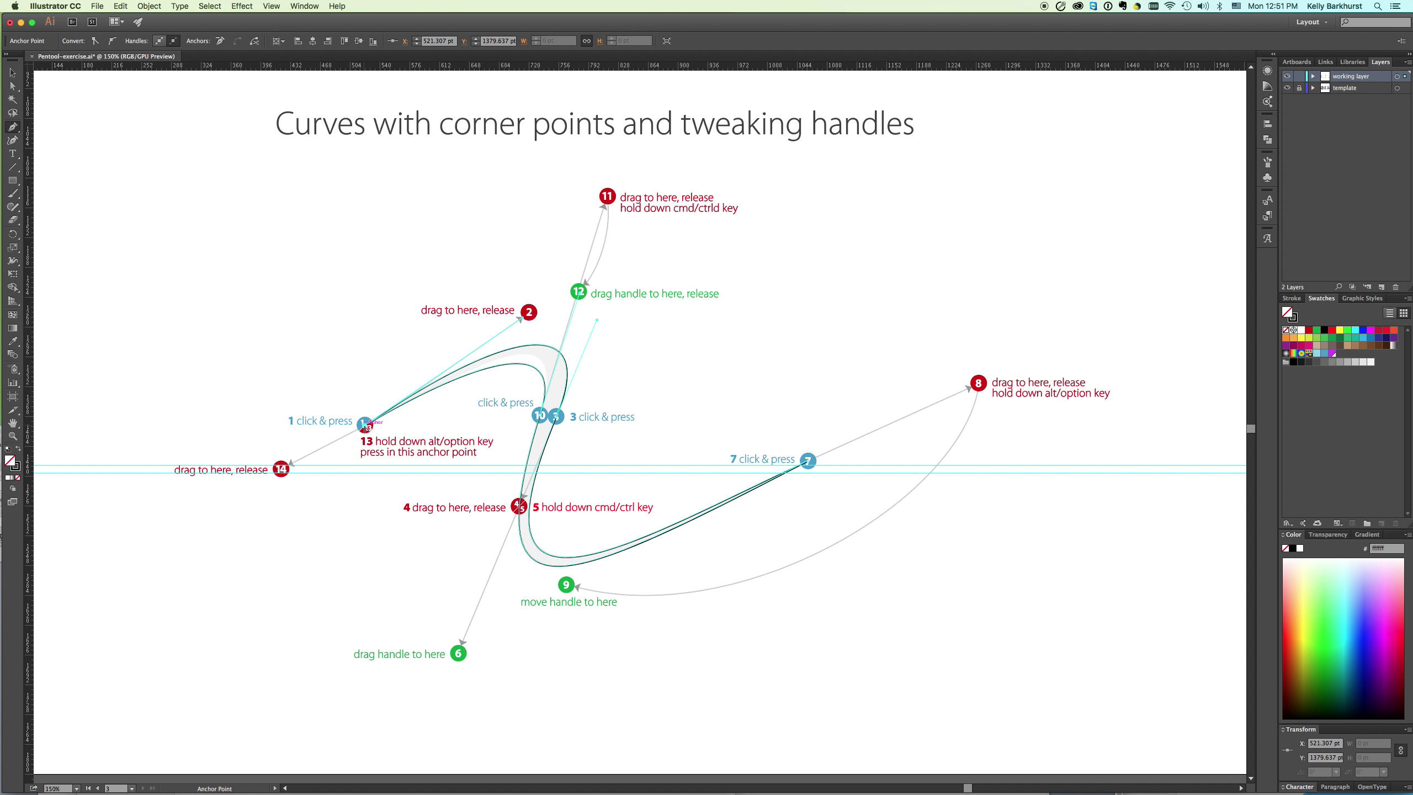
left_click(365, 426)
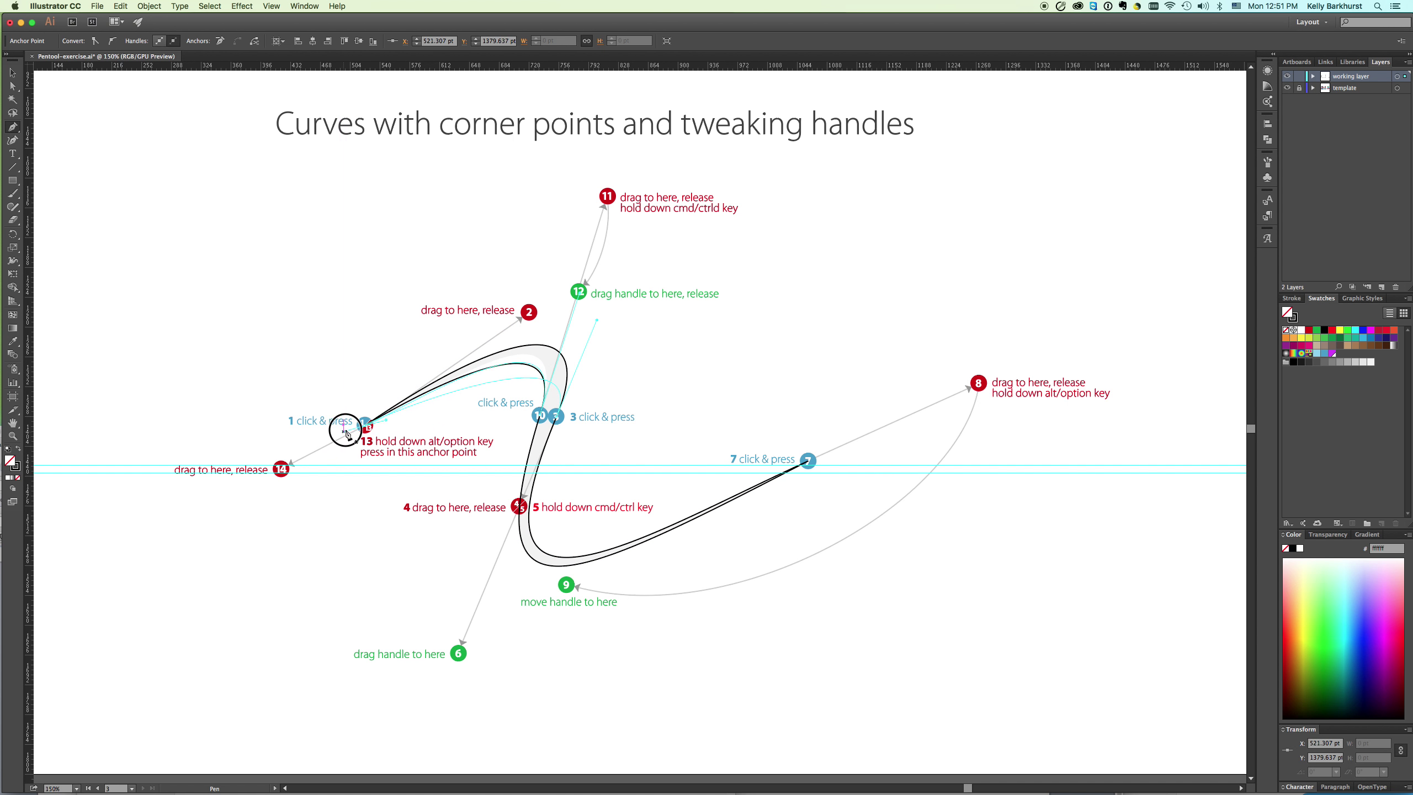
left_click_drag(465, 356, 522, 321)
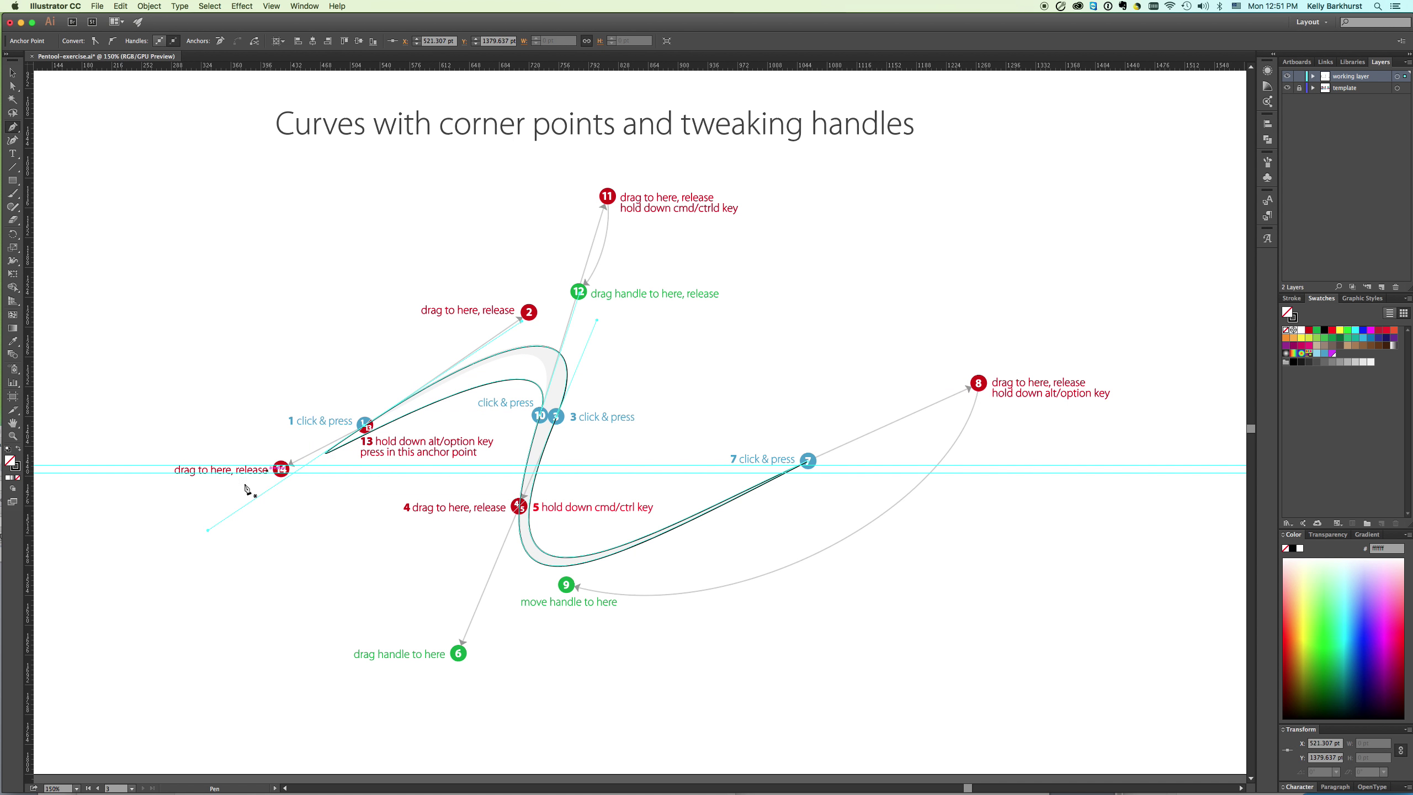
left_click_drag(208, 532, 294, 475)
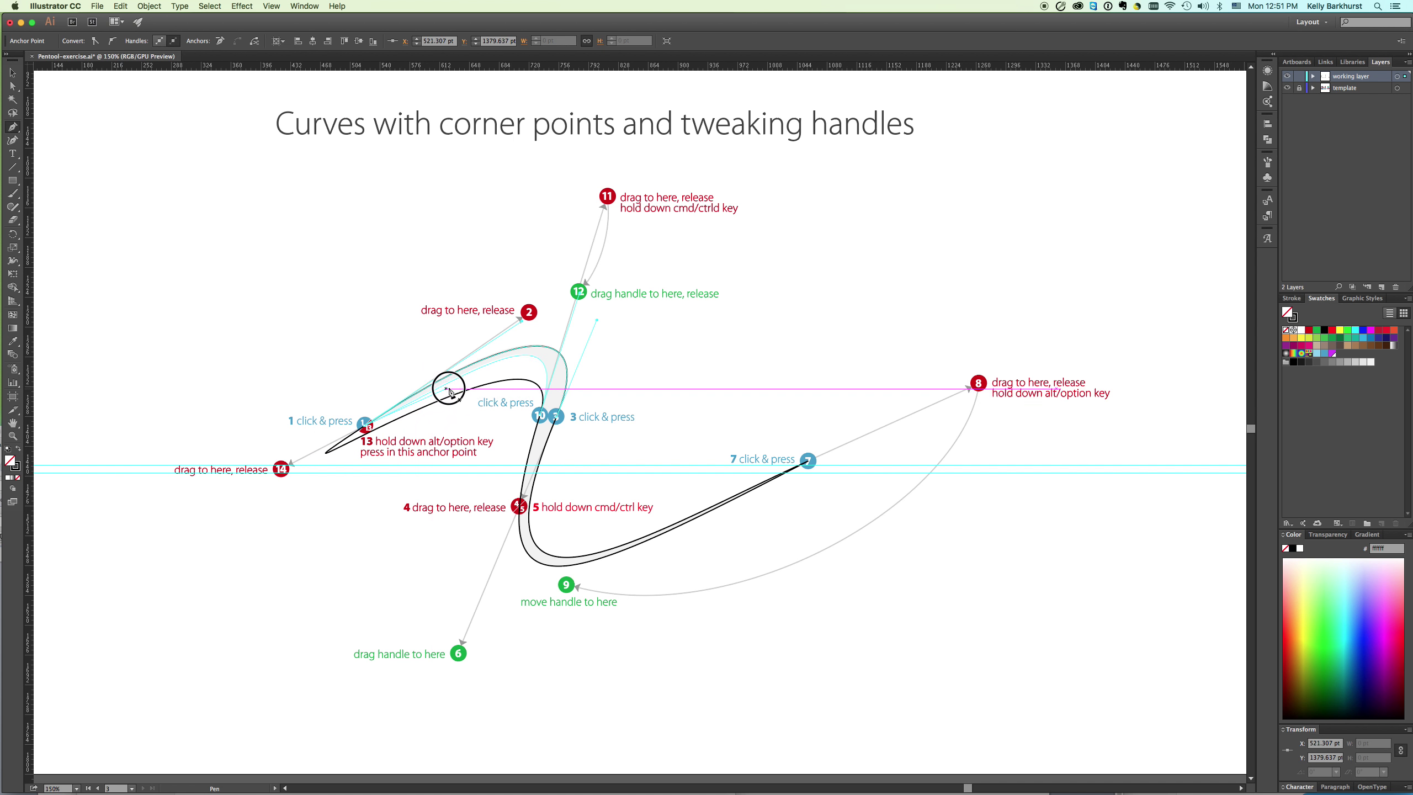
left_click_drag(459, 384, 457, 381)
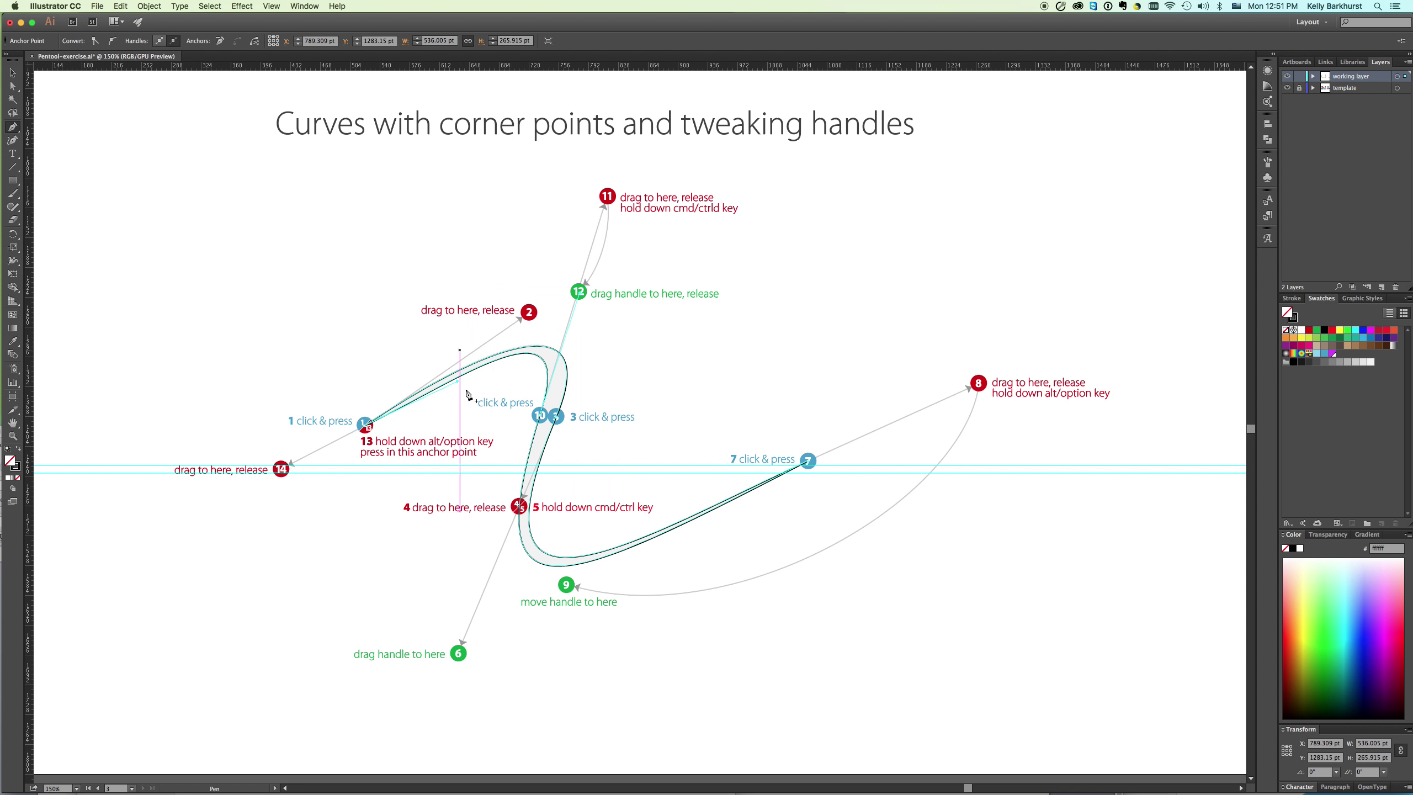
Step: Start the tree outline on the "Curves with corner points" artboard with an anchor at marker 1 and its handle at marker 2
key("alt")
left_click_drag(448, 193, 448, 410)
mouse_move(562, 85)
left_mouse_down()
mouse_move(555, 540)
mouse_move(593, 630)
left_mouse_up()
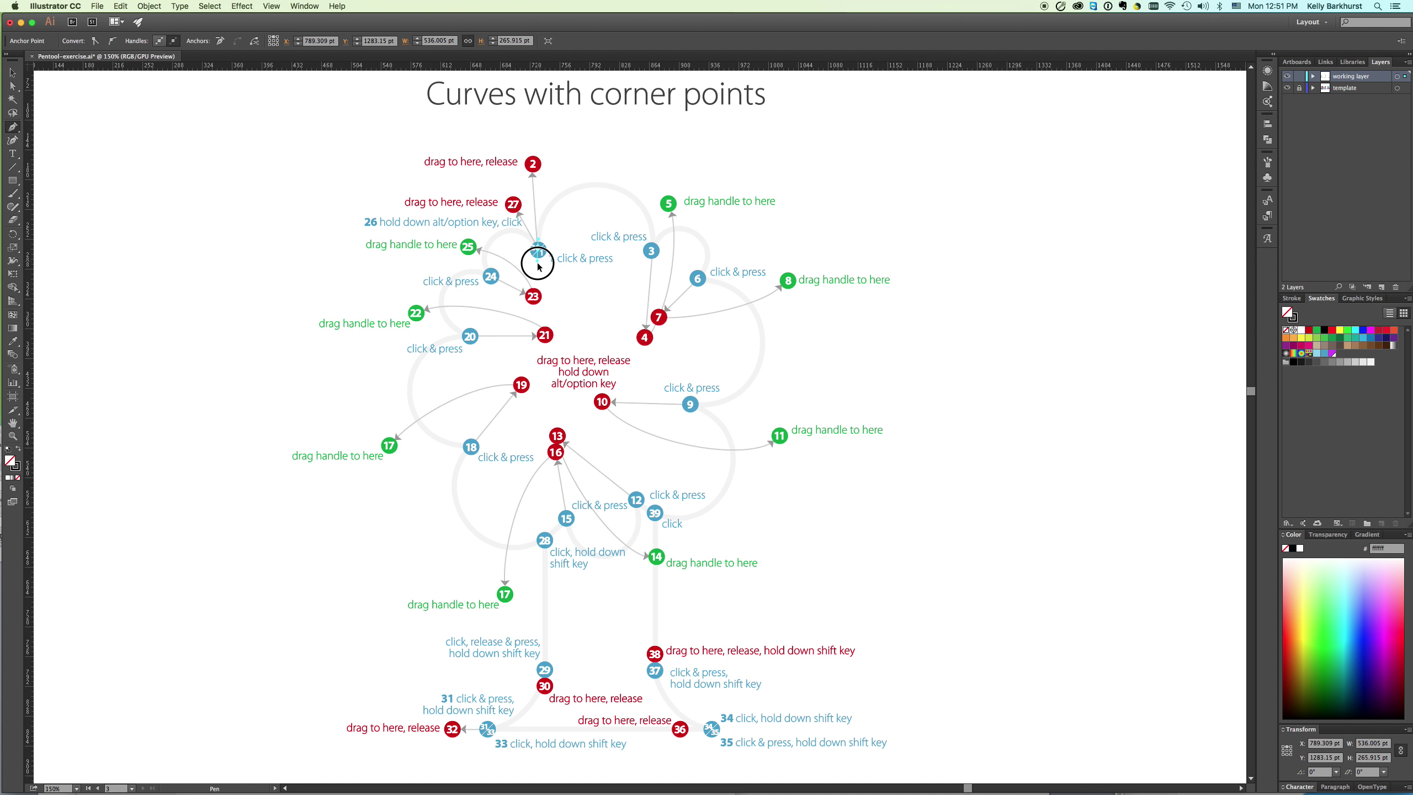
left_click_drag(537, 266, 544, 336)
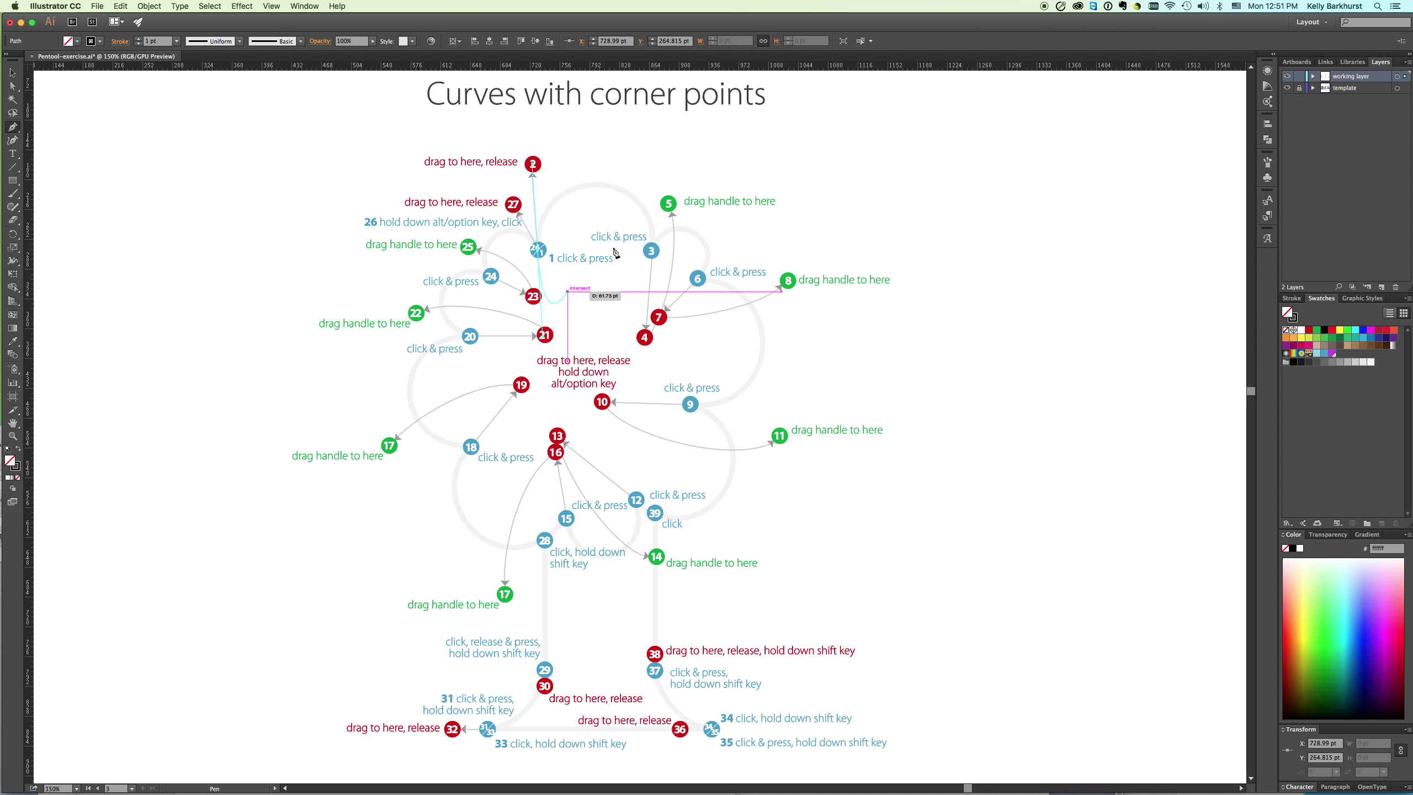
left_click(539, 251)
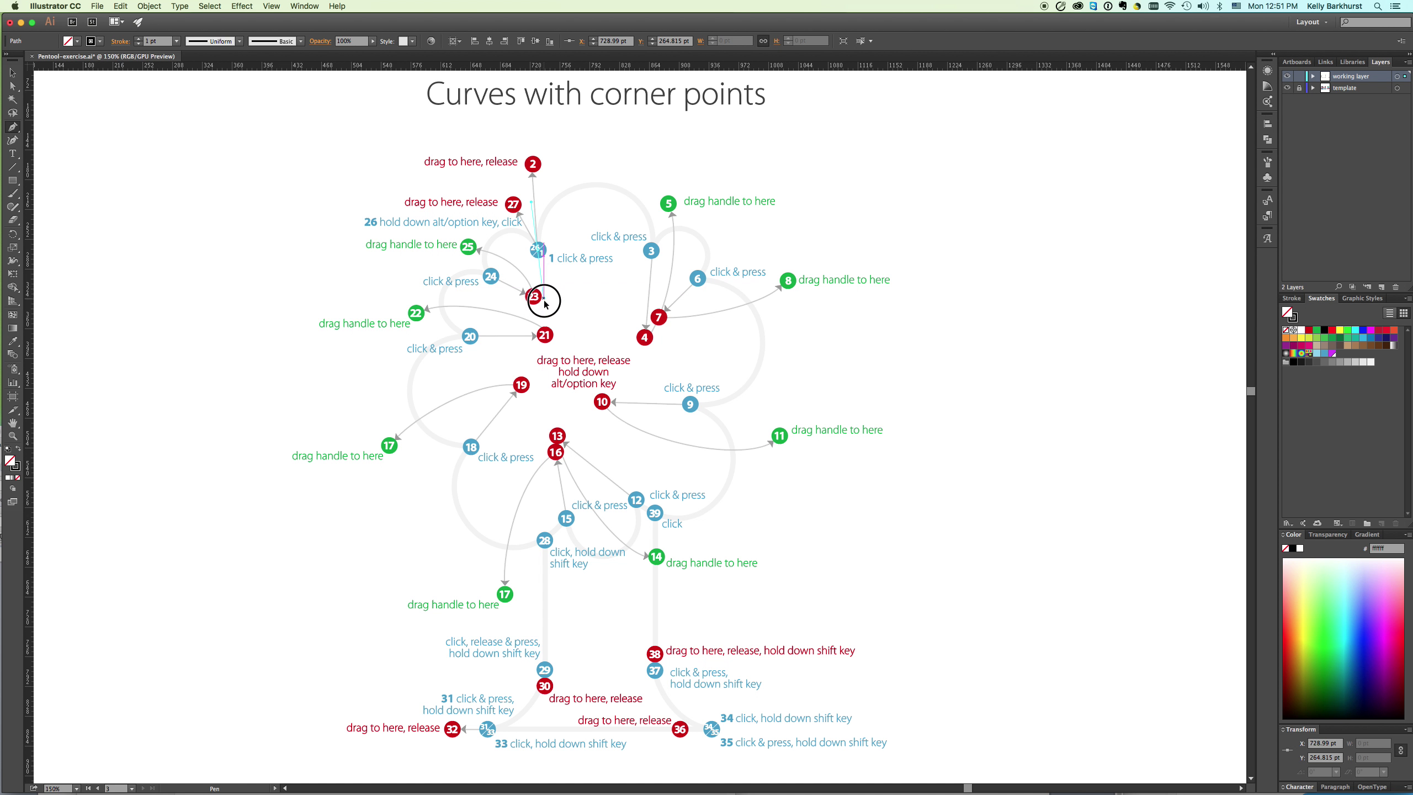
left_click_drag(545, 303, 543, 334)
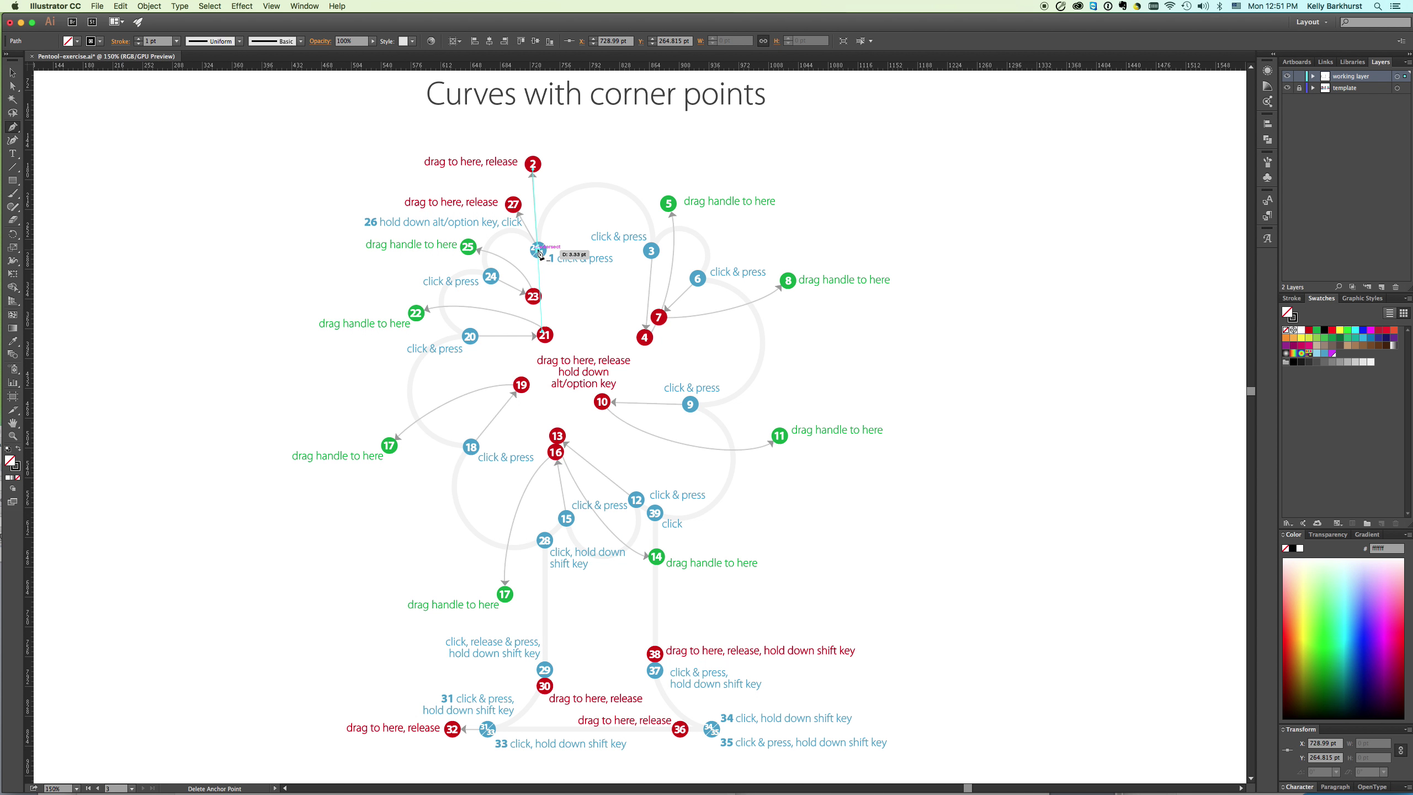
left_click_drag(541, 289, 532, 173)
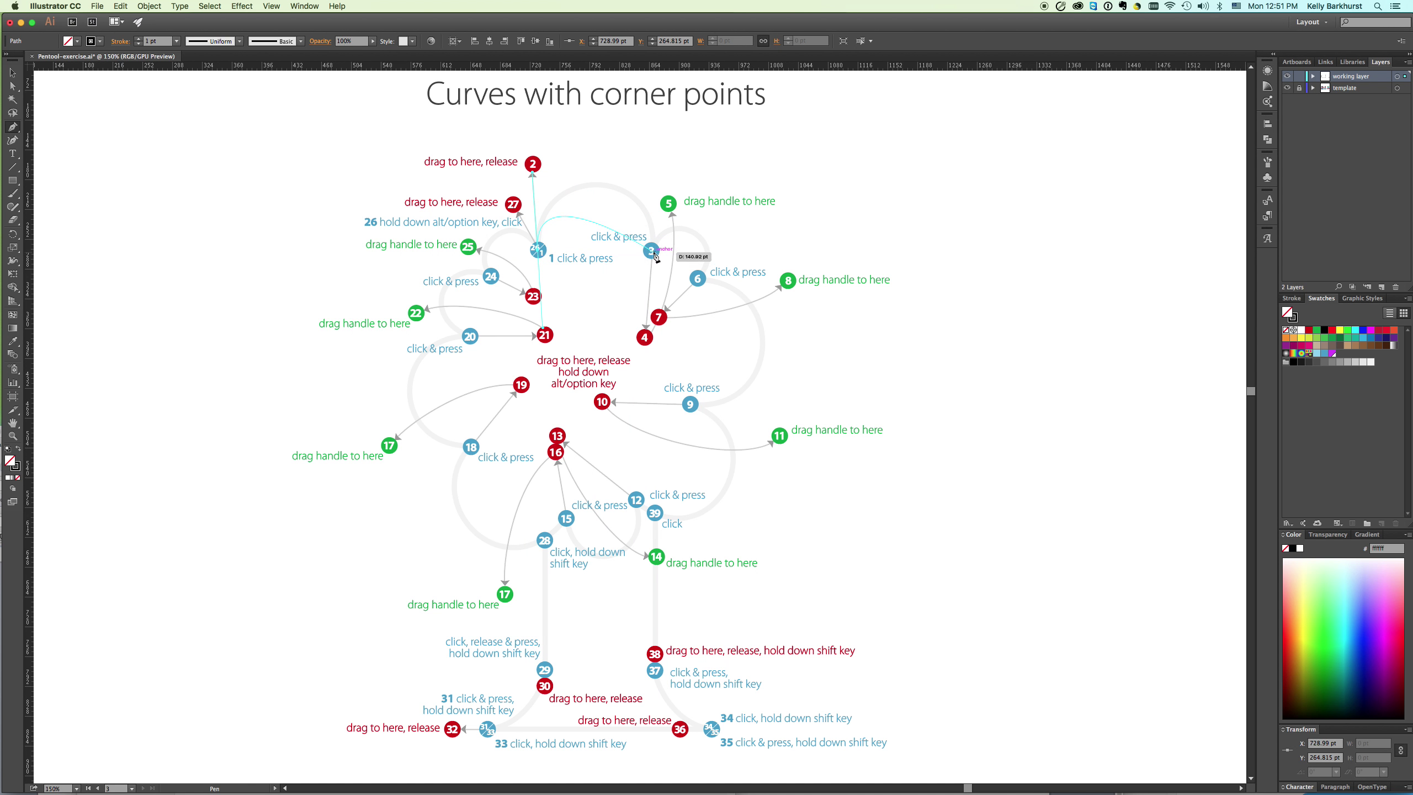
Step: Add an anchor at marker 3 with its handle at marker 4, and swing the outgoing handle independently to marker 5
left_click_drag(652, 252, 649, 350)
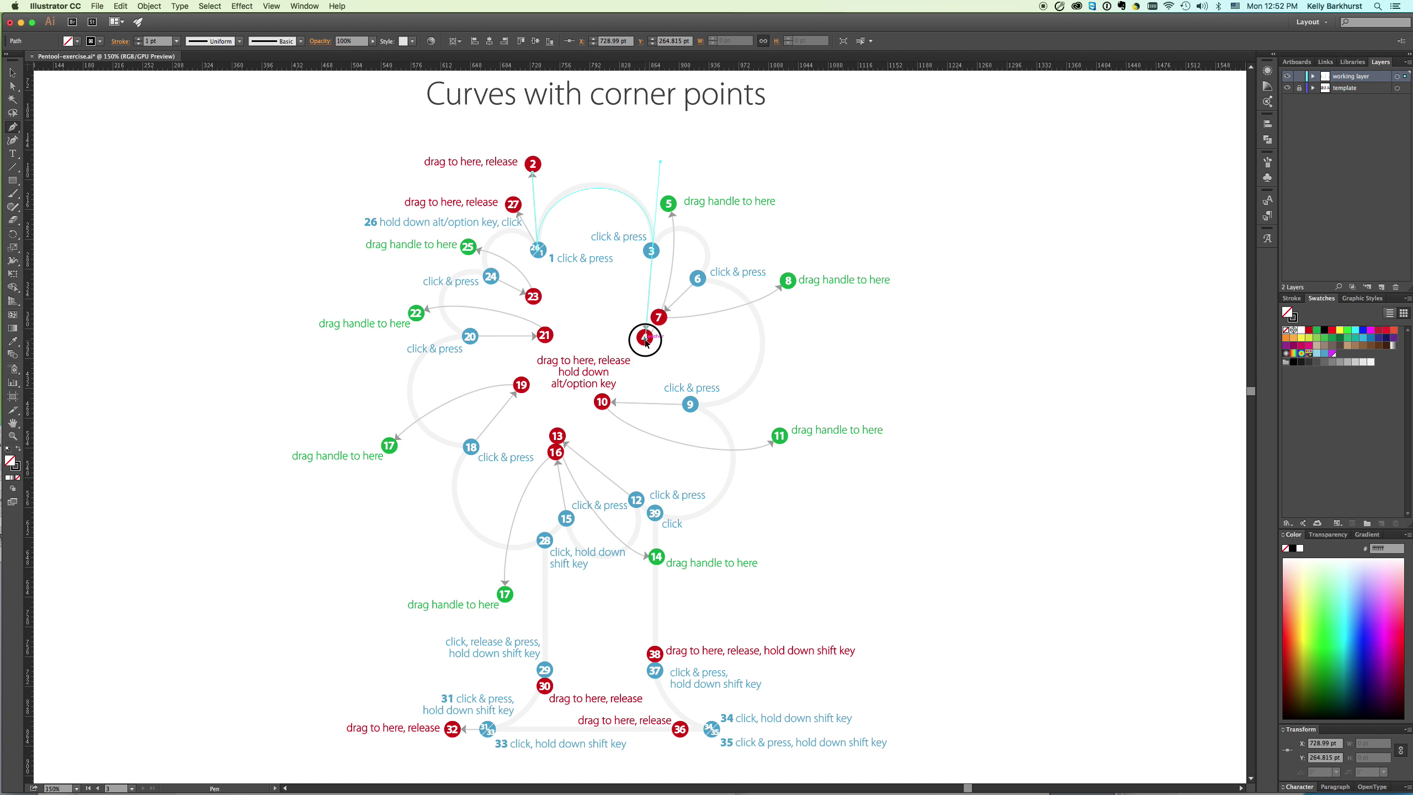
left_click_drag(646, 340, 649, 341)
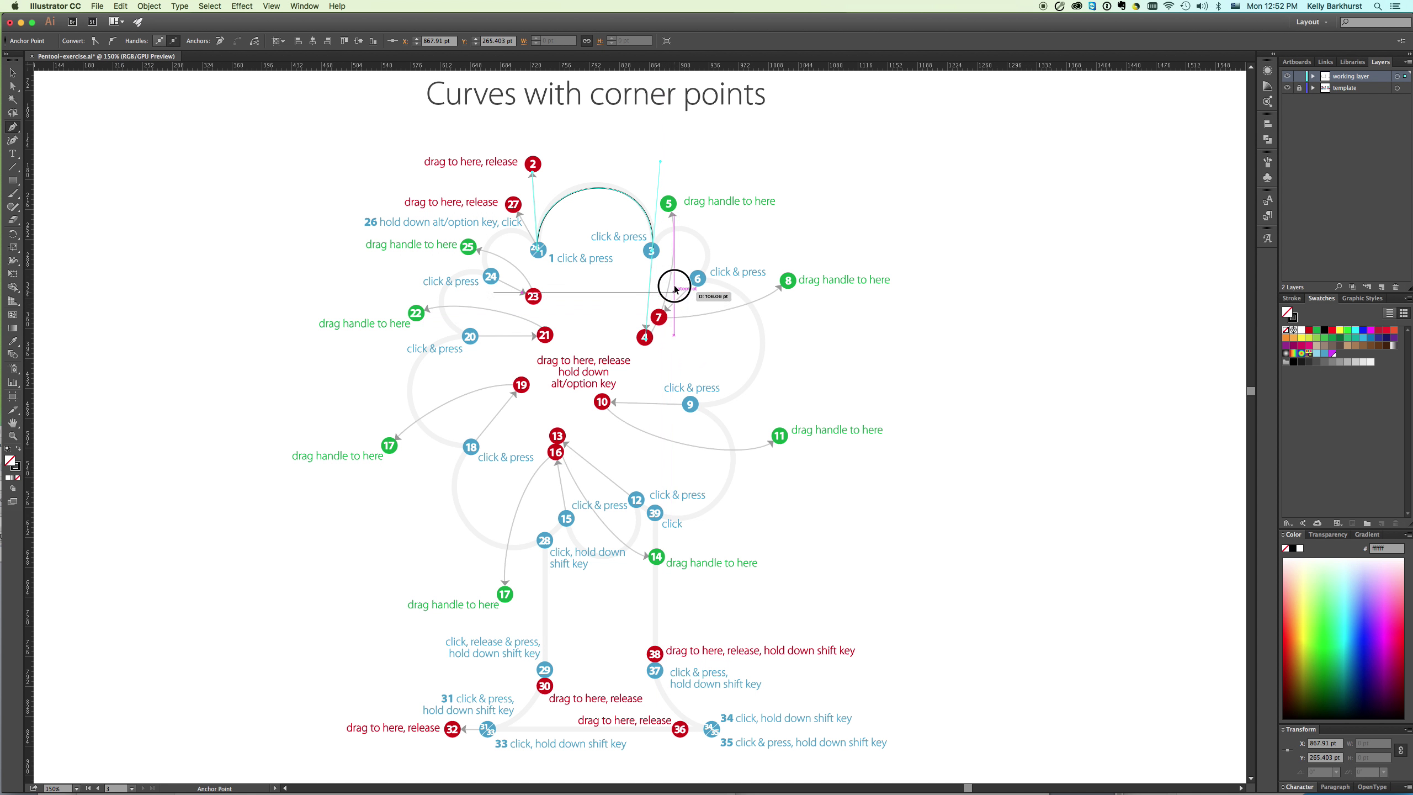
left_click_drag(648, 339, 668, 203)
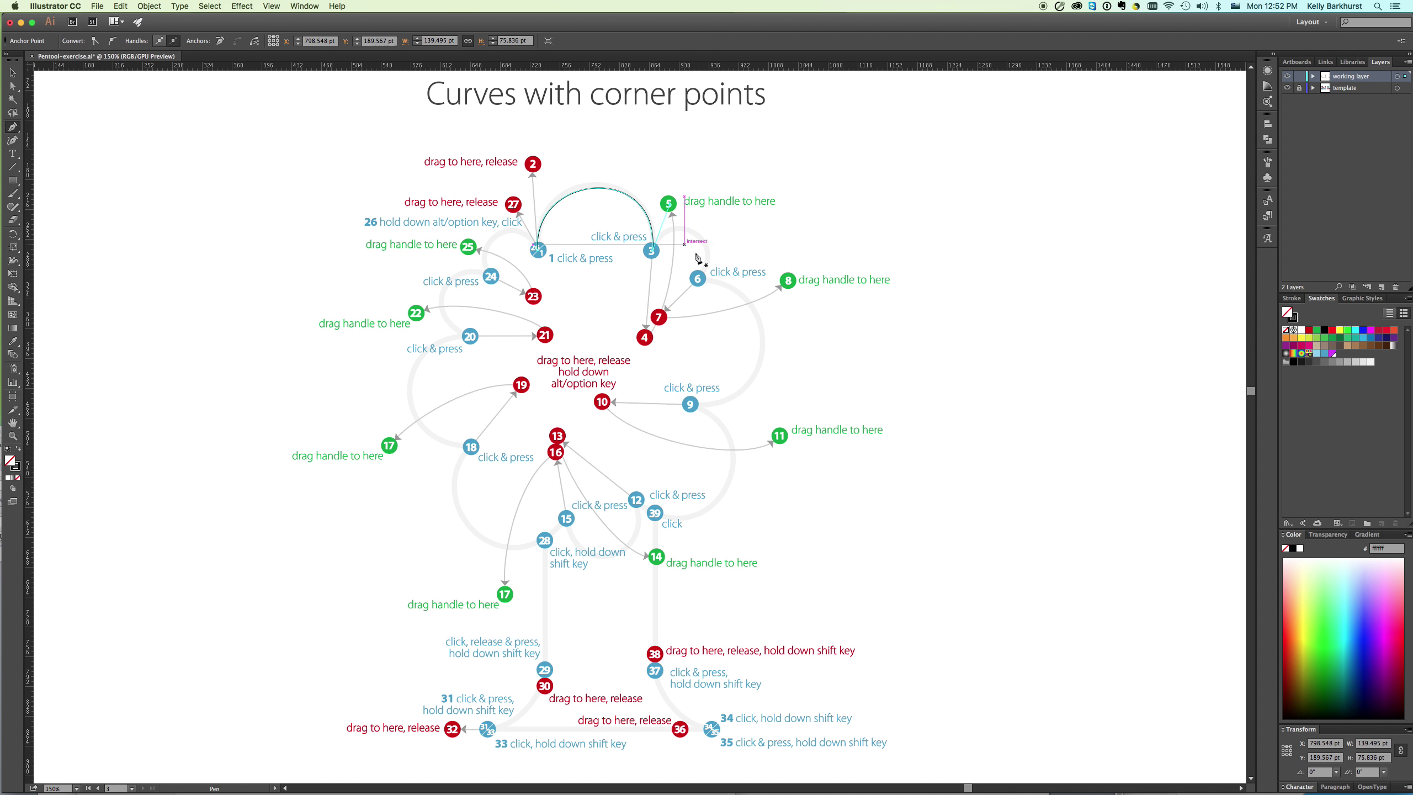
Step: Try drawing the next lobe to marker 6 after retracting the outgoing handle at marker 3, and undo it
left_click(652, 251)
left_click(697, 278)
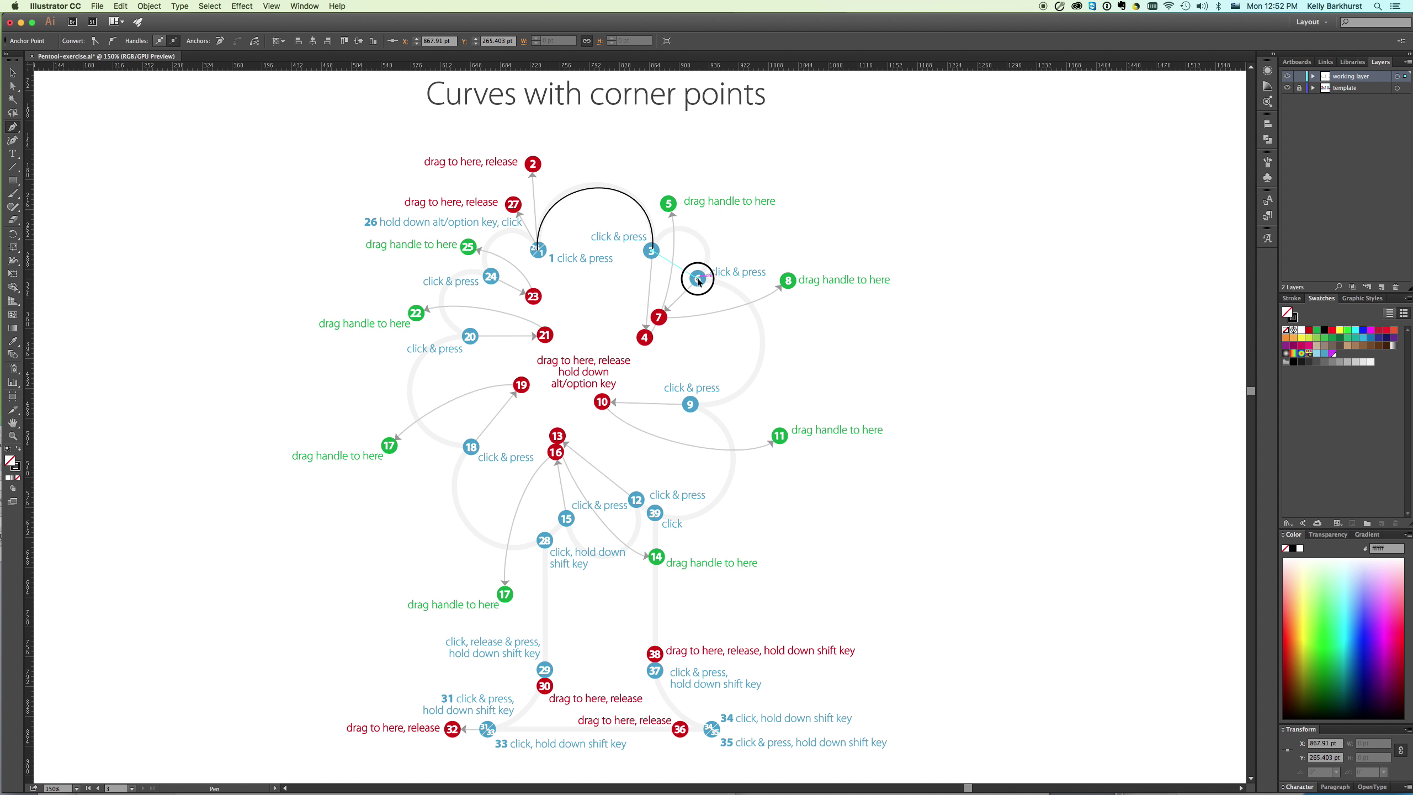
mouse_move(698, 280)
left_mouse_down()
mouse_move(665, 357)
mouse_move(688, 367)
left_mouse_up()
key("alt")
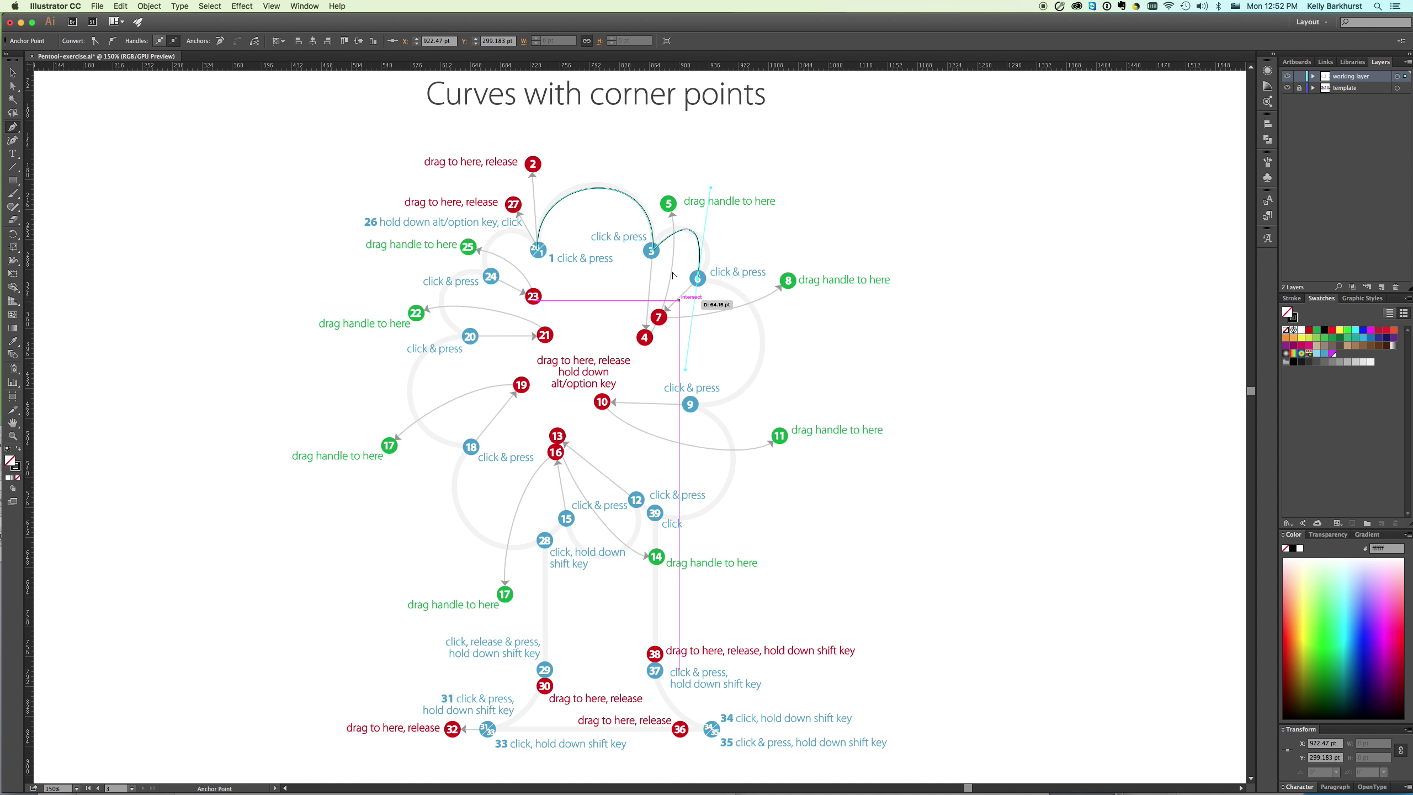
key("super+z")
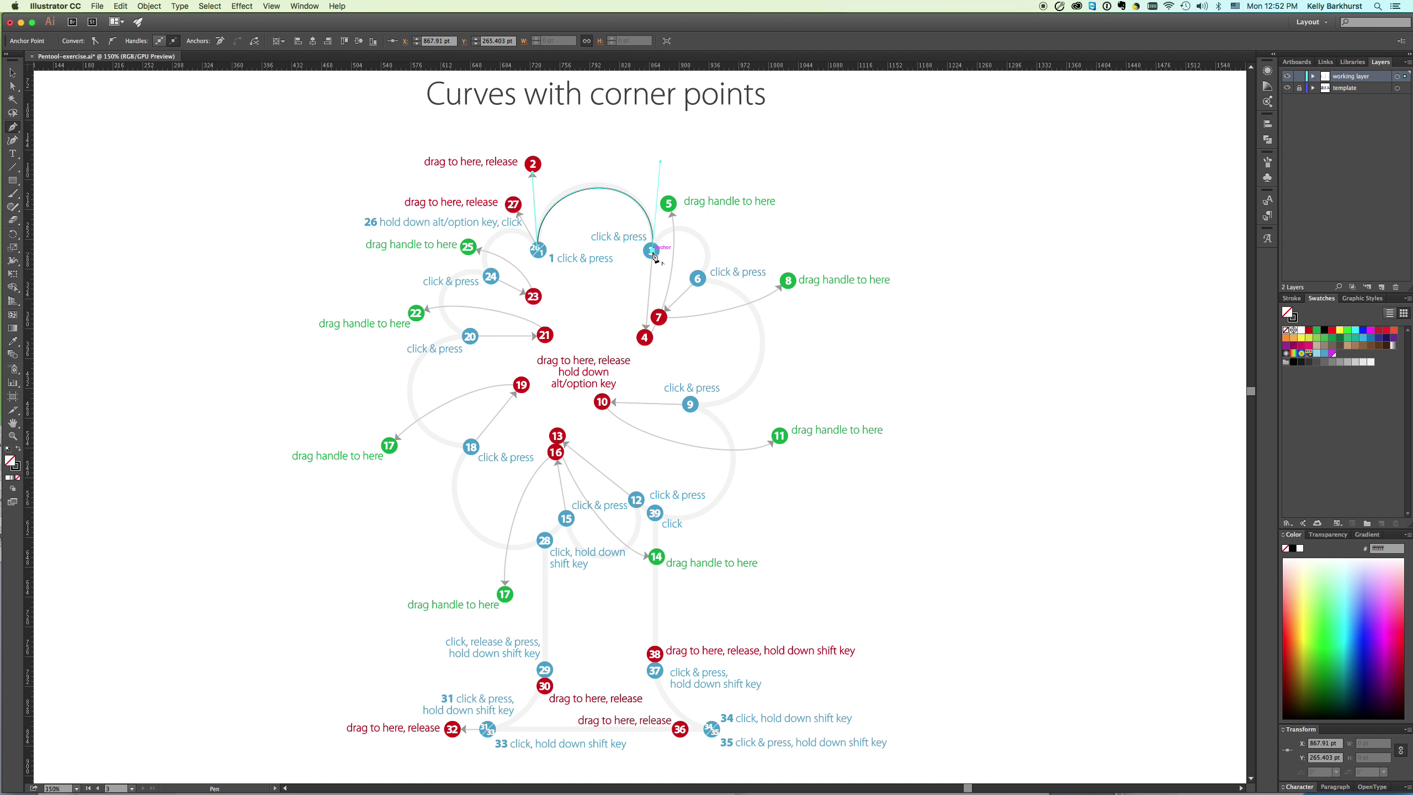
Step: Pull an independent outgoing handle from marker 3 toward marker 5, add an anchor at marker 6 with its handle at marker 7, and deselect the path
left_click_drag(653, 253, 662, 162)
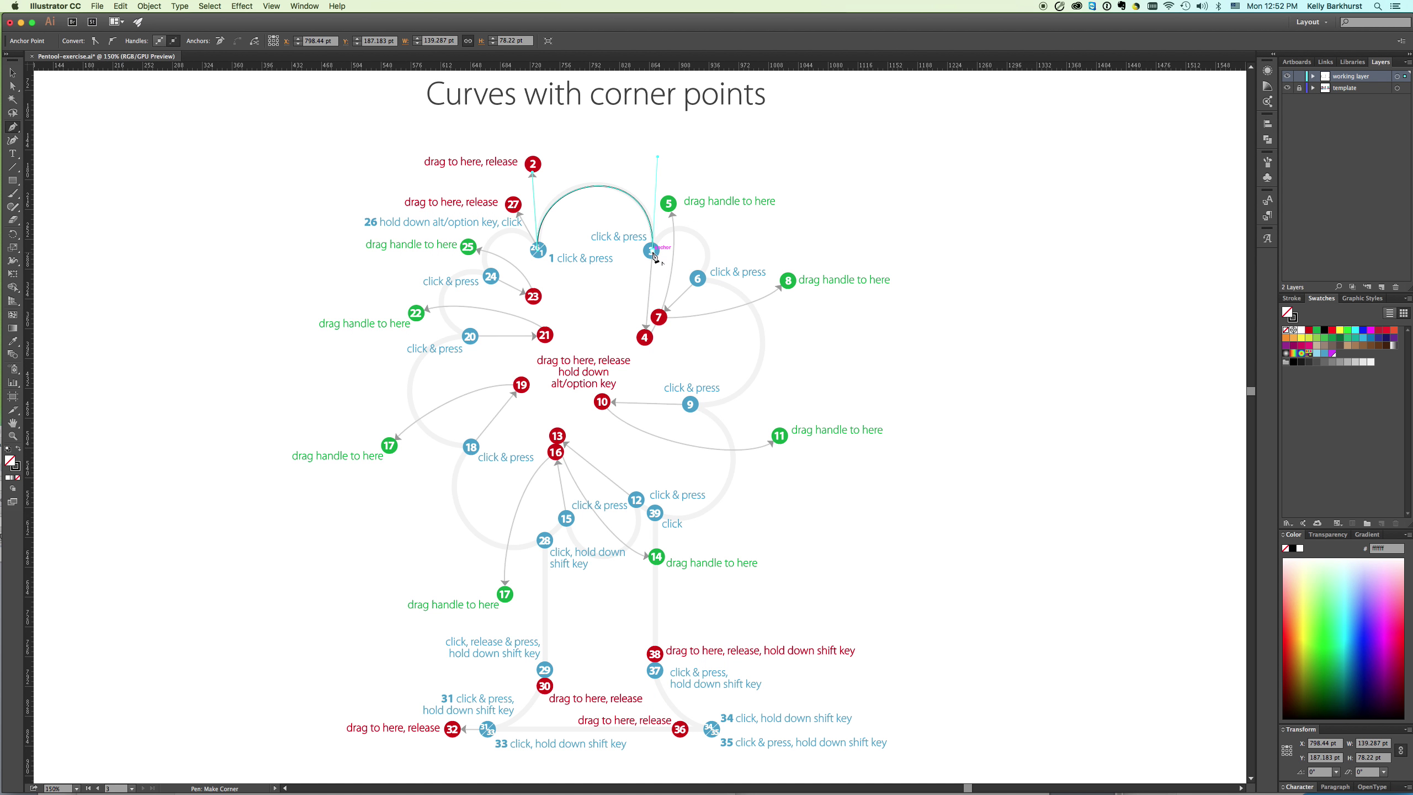
left_click_drag(653, 253, 672, 207)
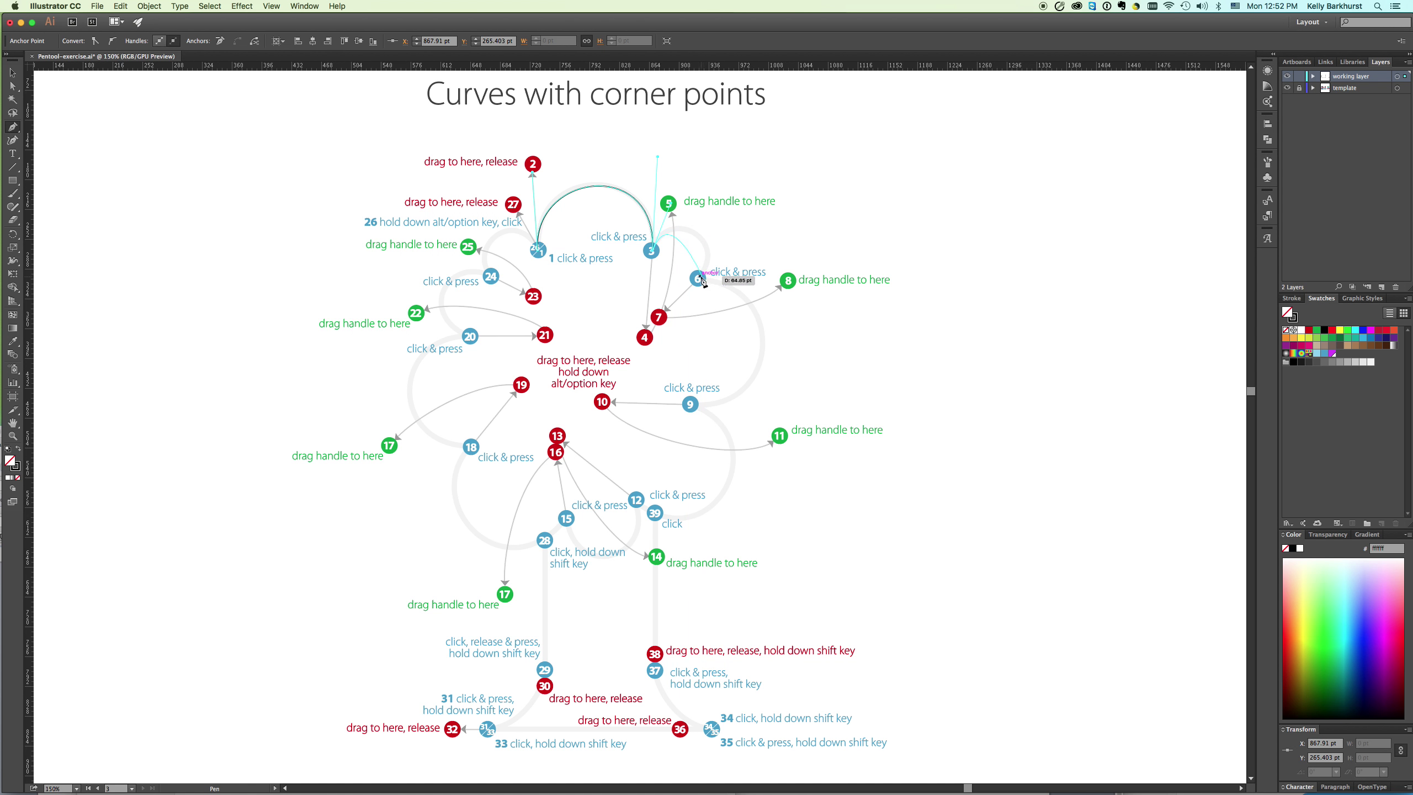
left_click_drag(698, 277, 666, 322)
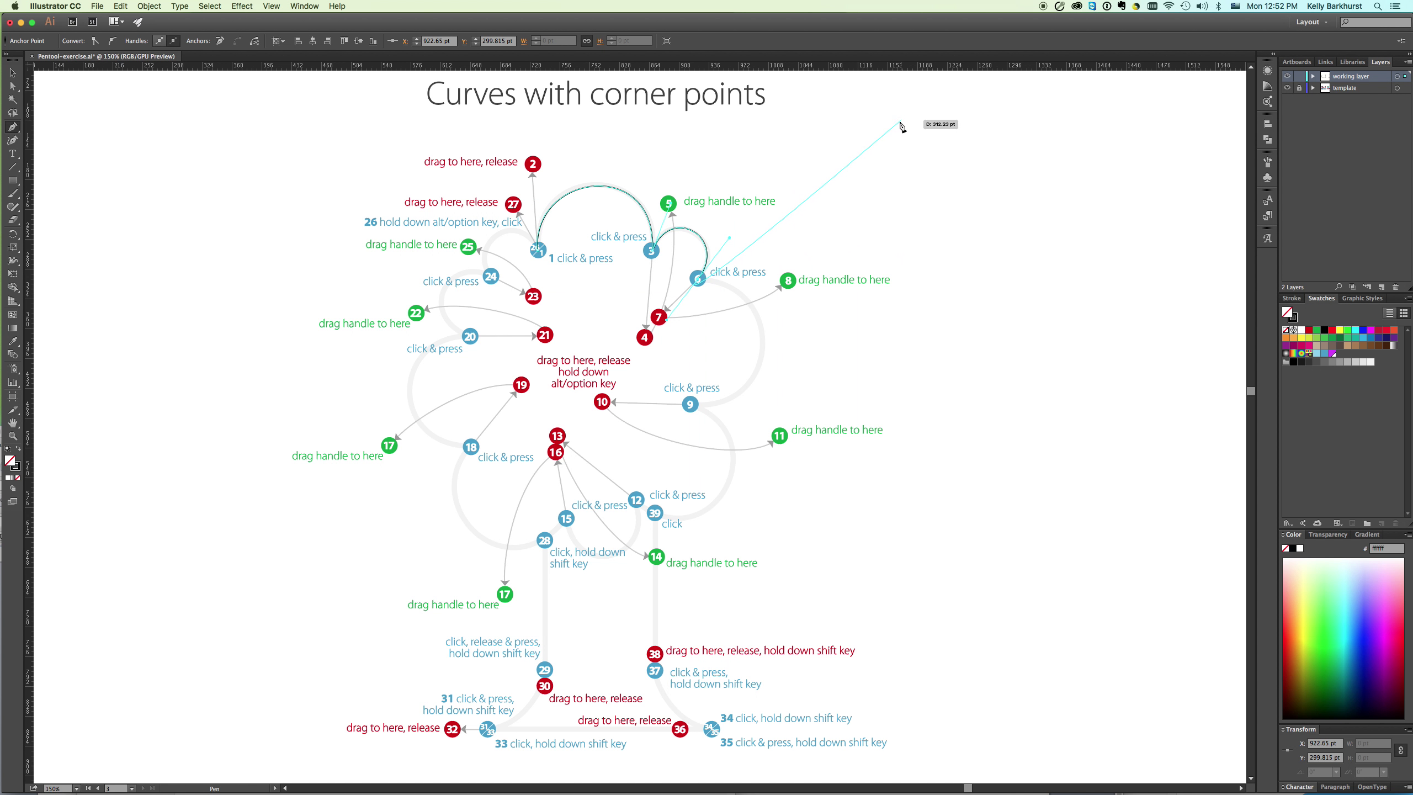
left_click(13, 70)
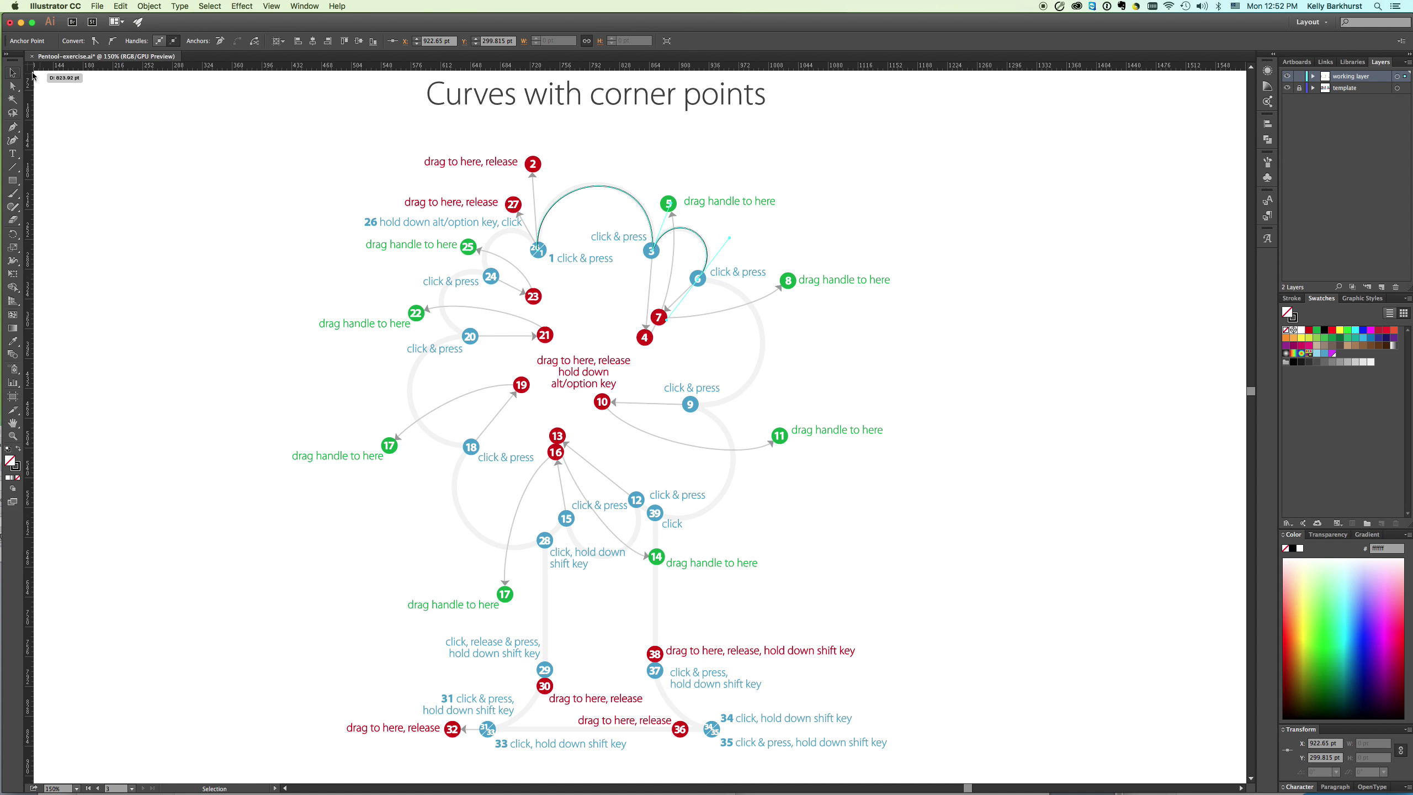
left_click(195, 119)
Step: Zoom out to review all three pen tool exercise artboards together
key("super+minus")
key("super+minus")
key("super+minus")
key("super+minus")
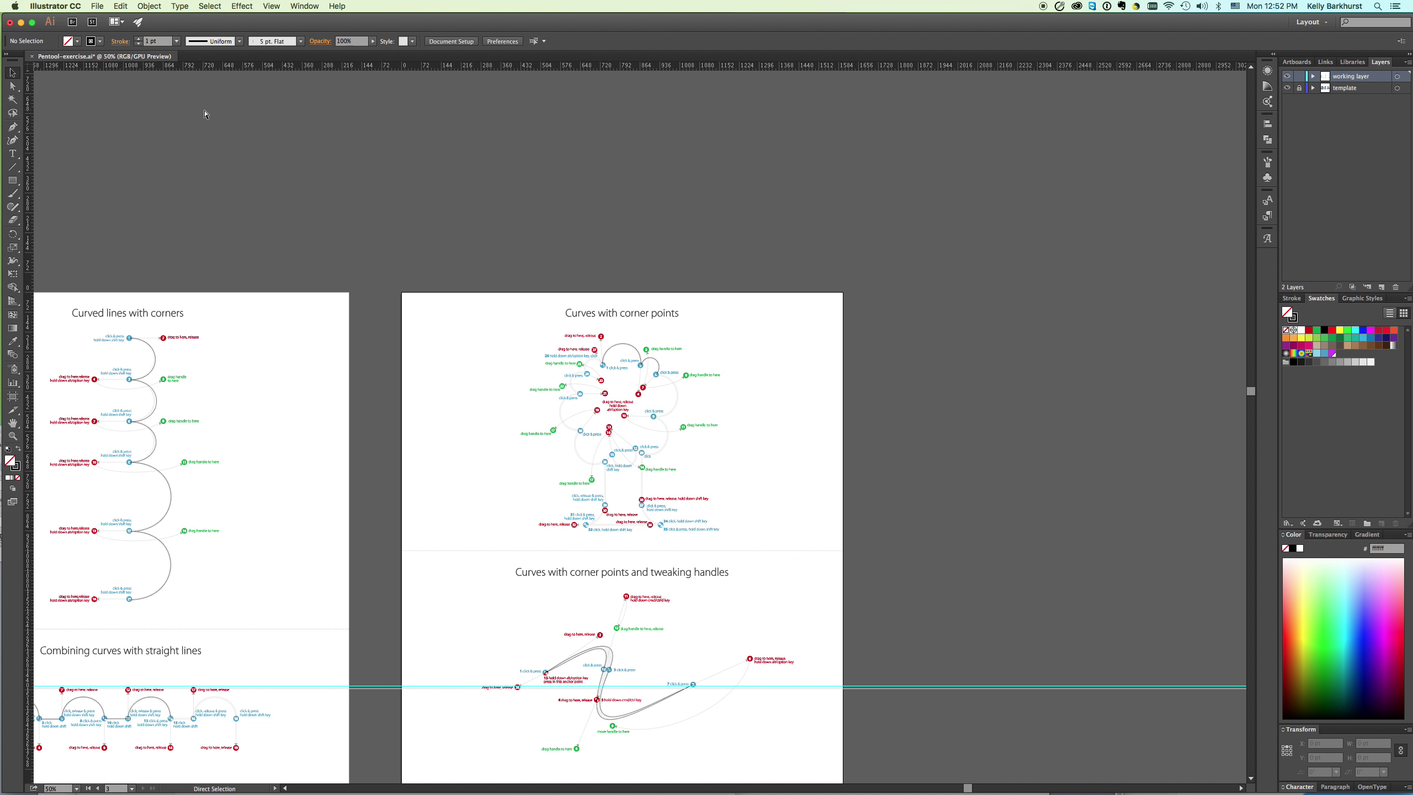
left_click_drag(604, 471, 890, 357)
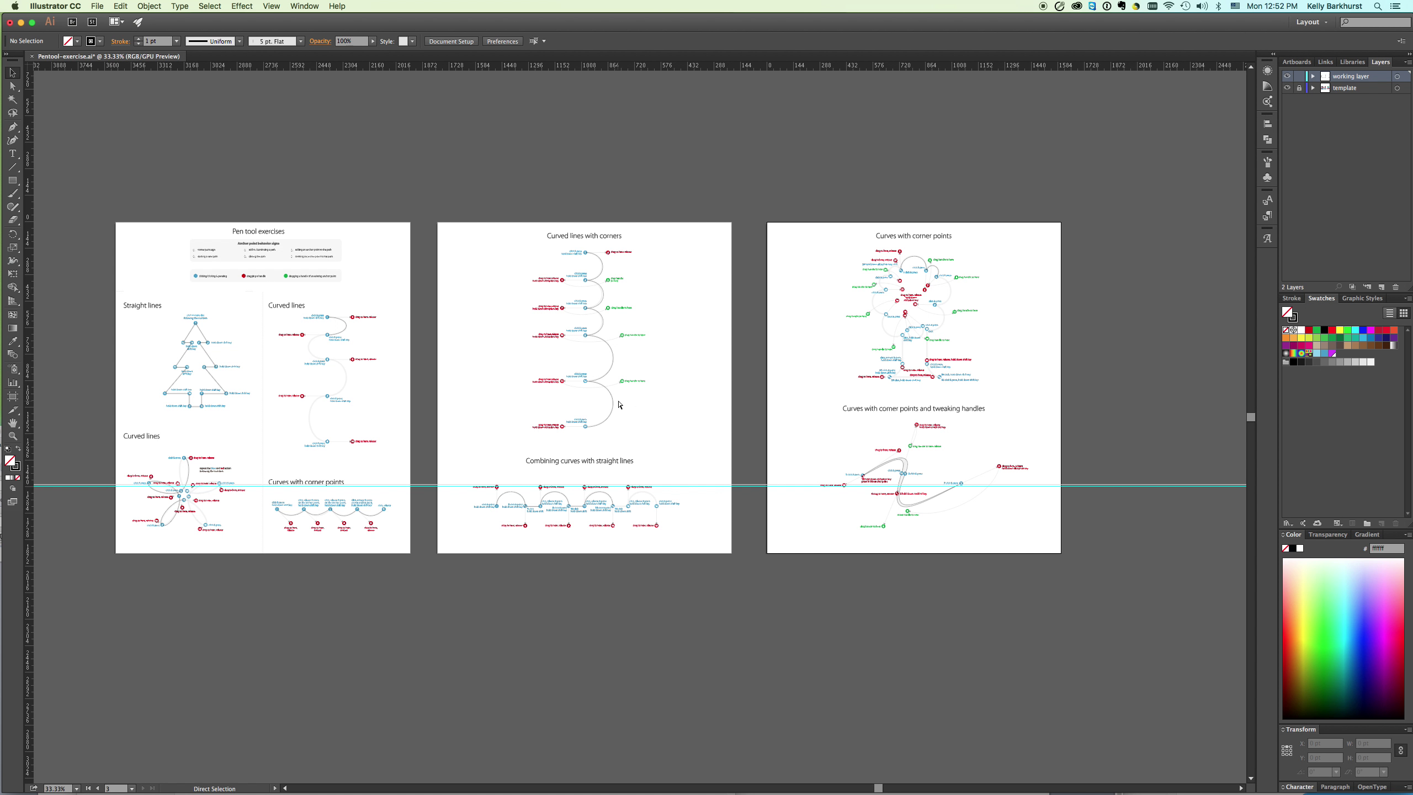
key("super+Tab")
key("super+Tab")
key("super+Tab")
key("super+Tab")
key("super+Tab")
key("super+Tab")
key("super+Tab")
key("super+Tab")
key("super+Tab")
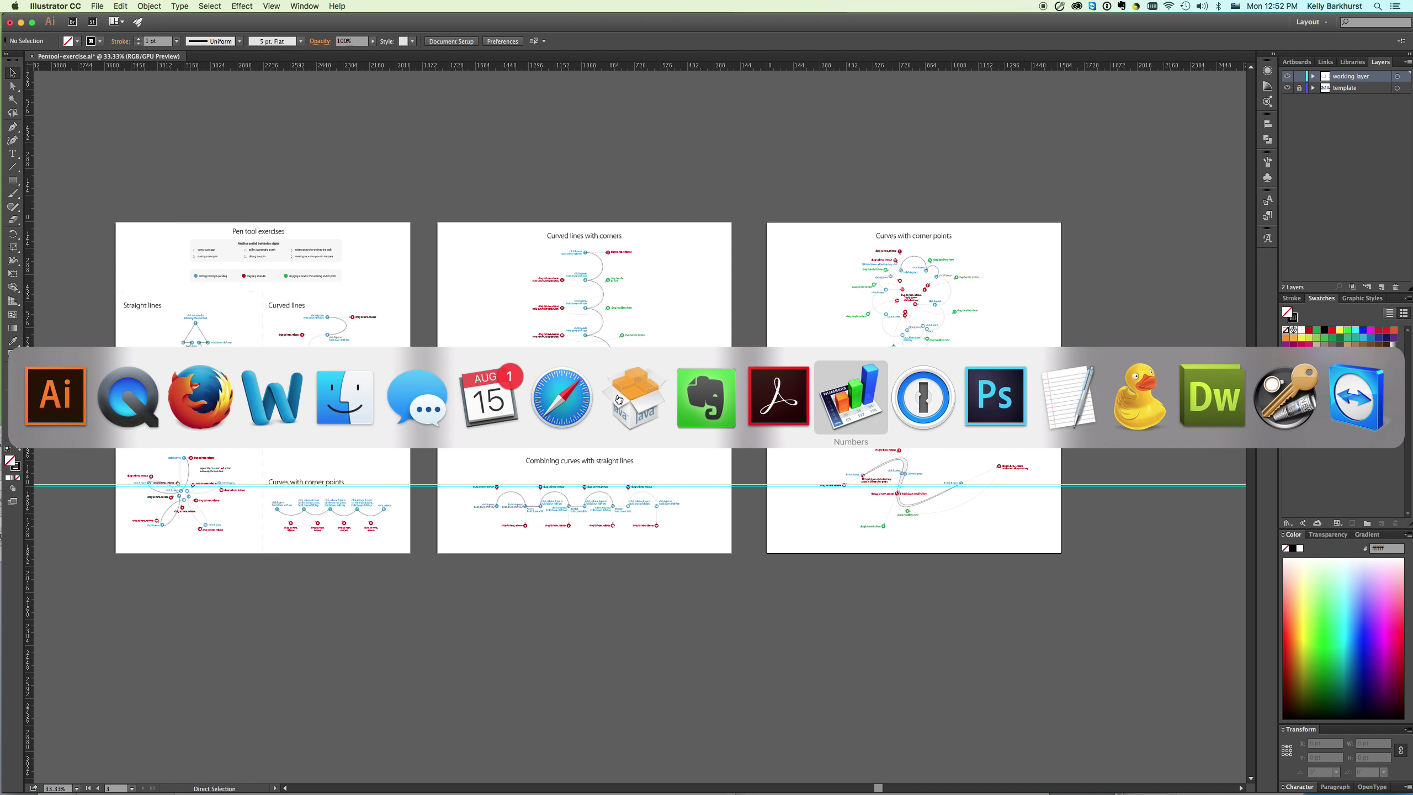
key("super+Tab")
key("super+Tab")
key("super+Tab")
key("super+Tab")
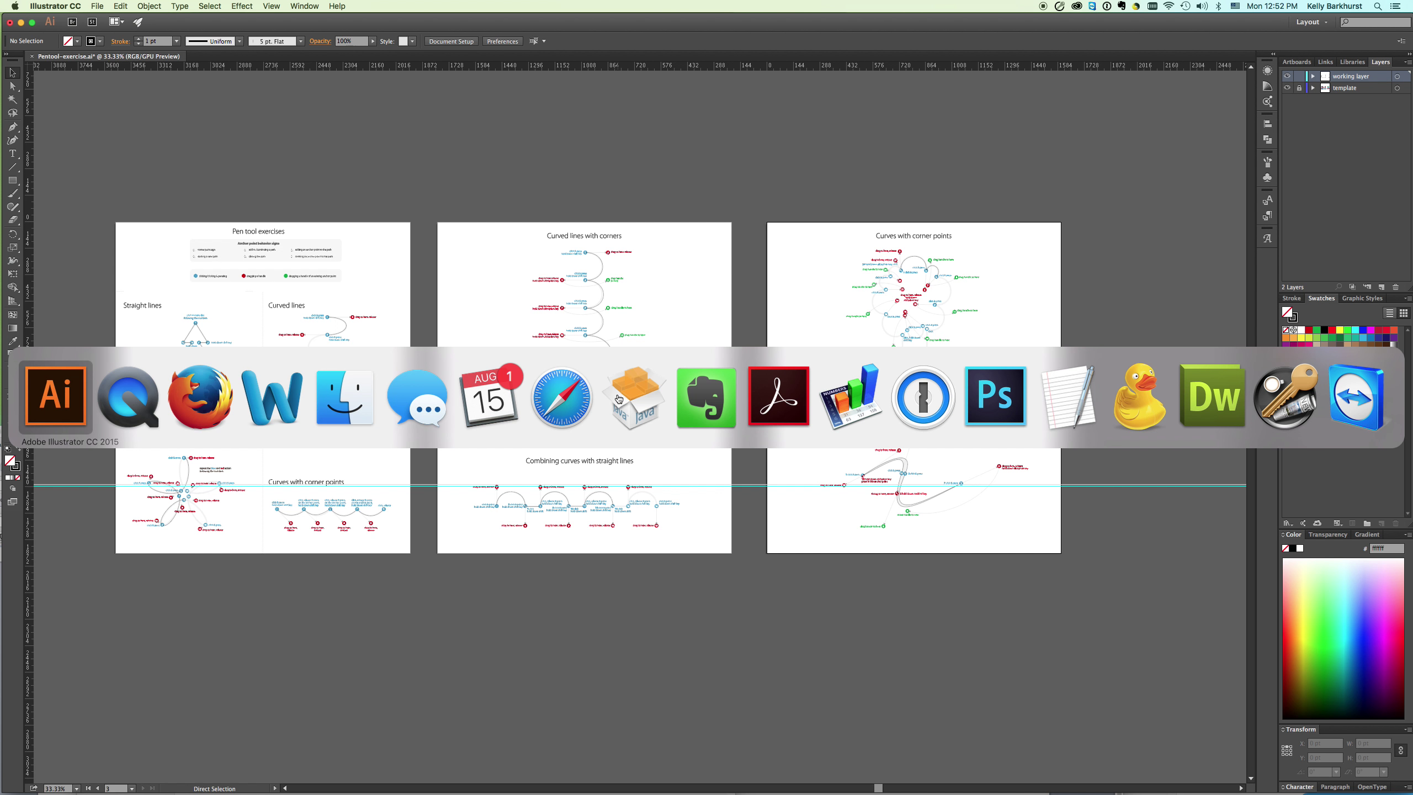